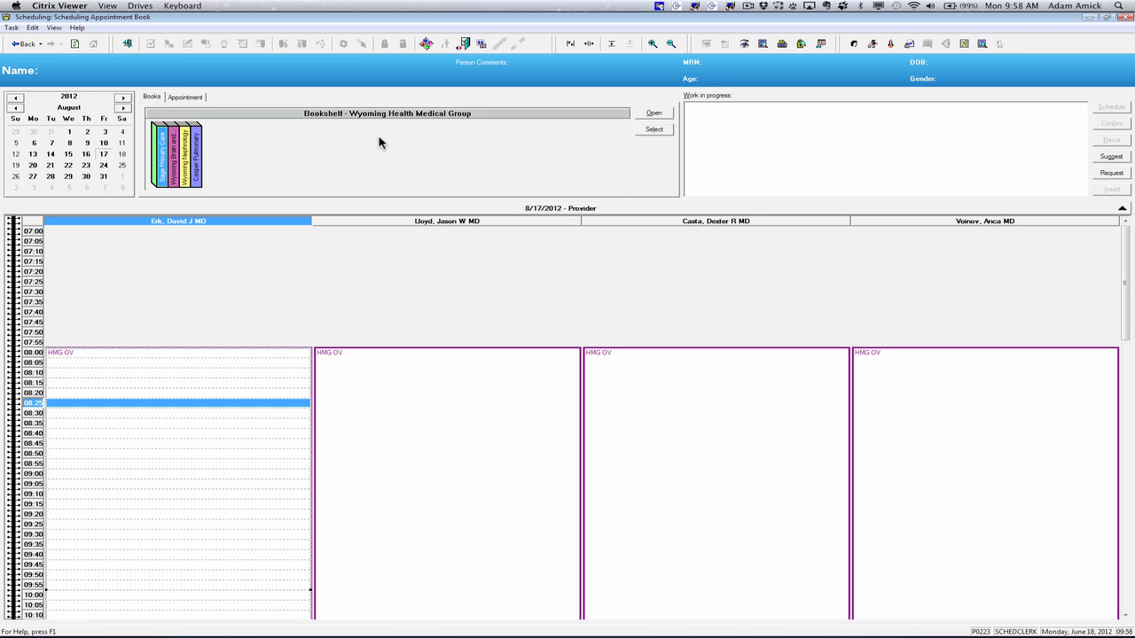
- Search for the test patient by name, choose the first match, and accept the allergy and future appointment dialogs
left_click(184, 96)
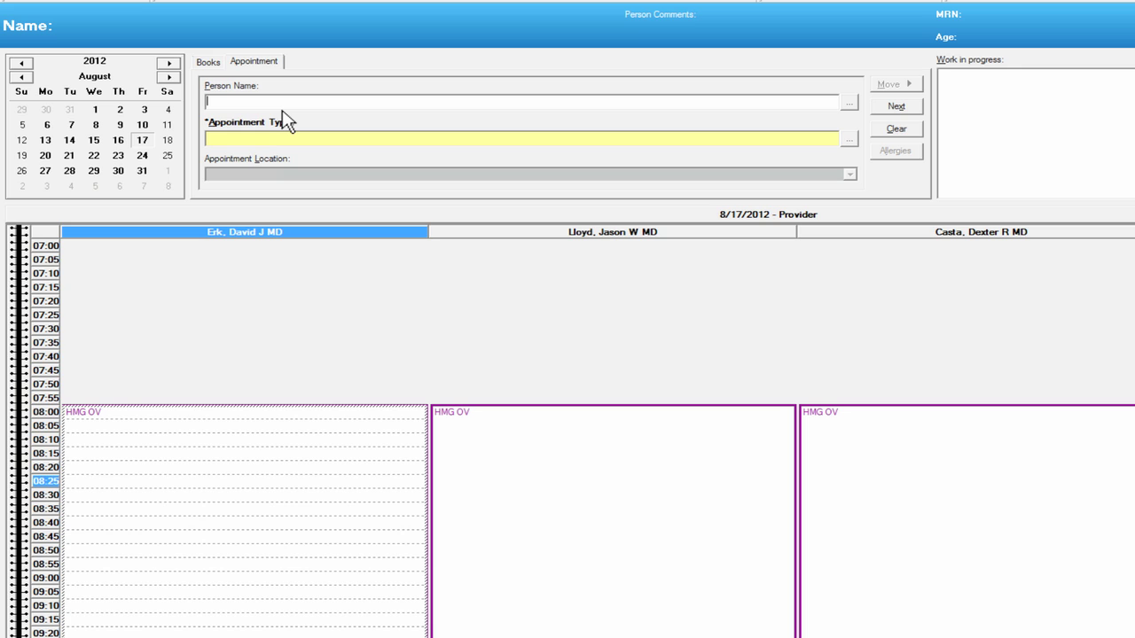
type("Ambulatory,test")
key("Return")
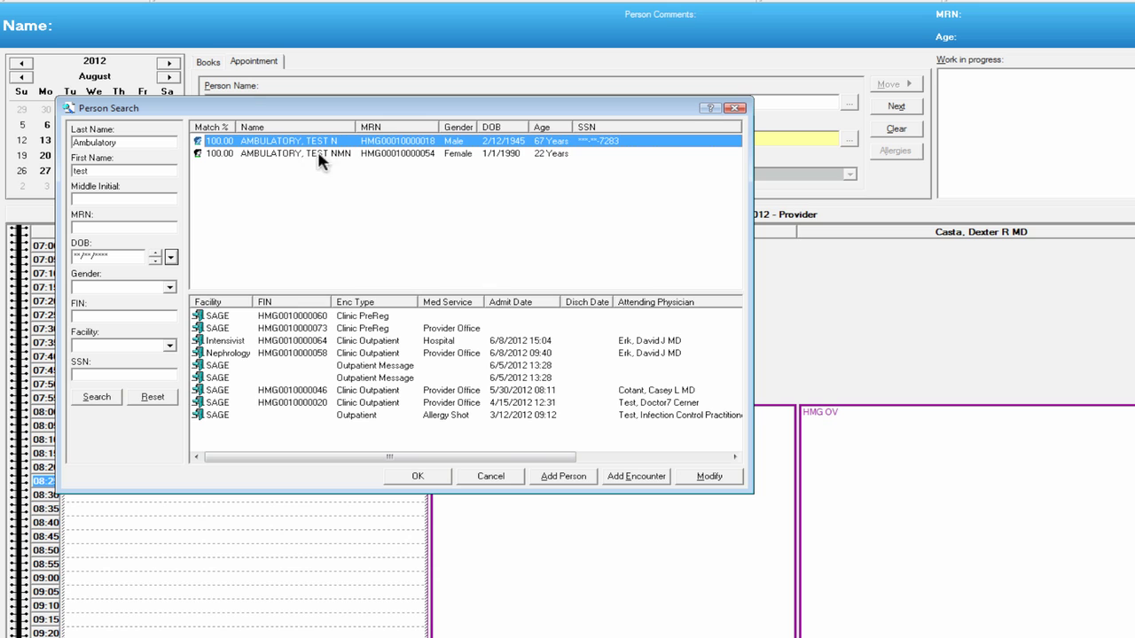
left_click(440, 479)
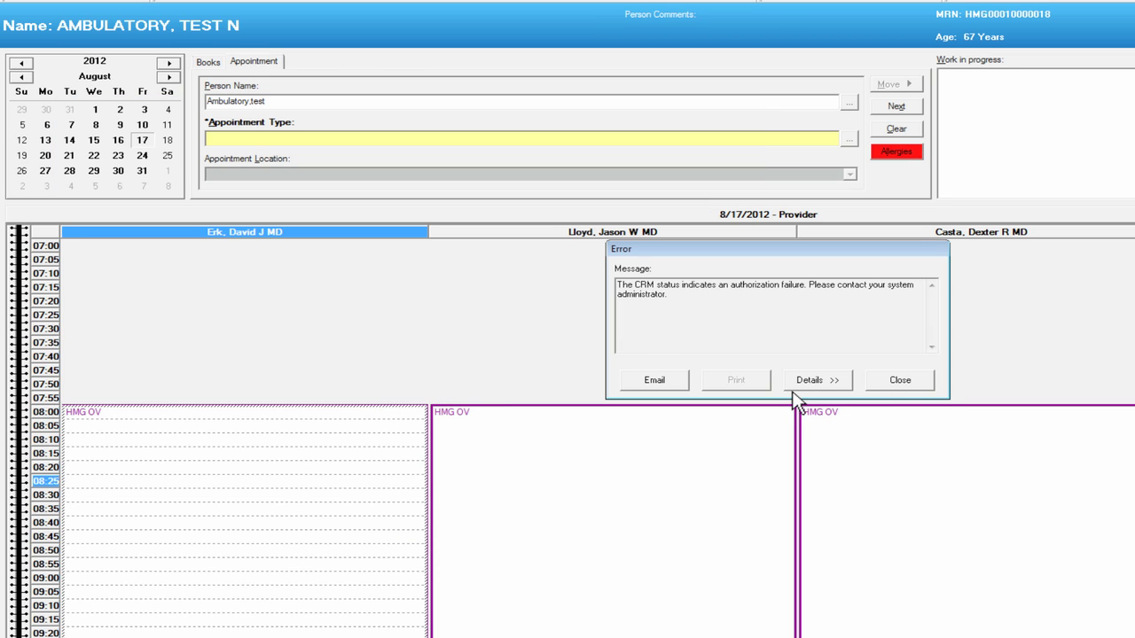
left_click(903, 382)
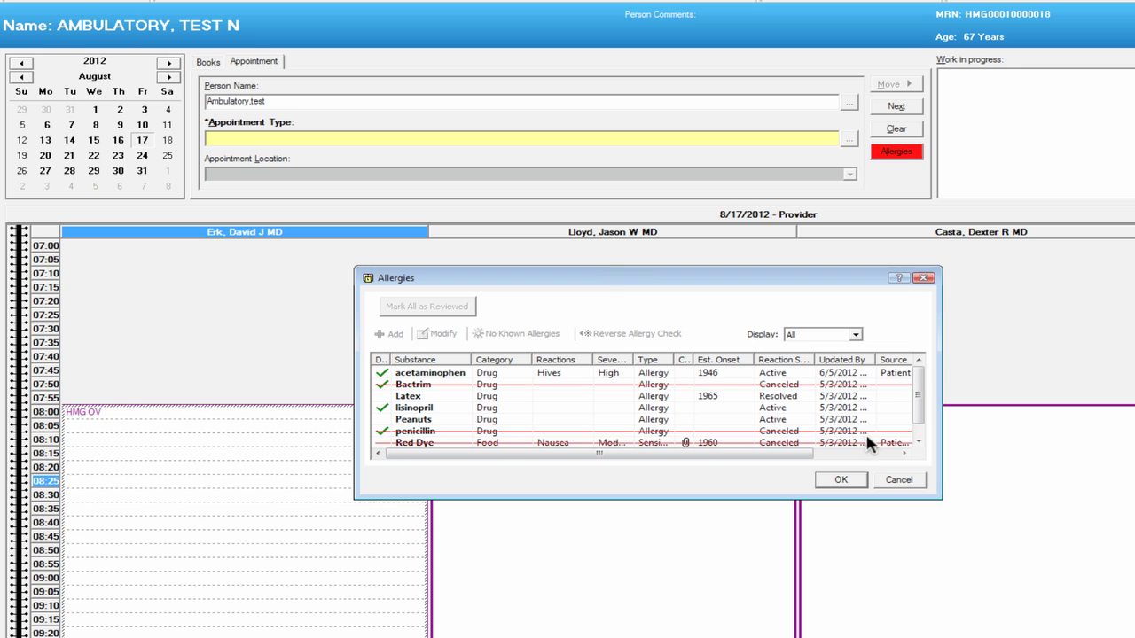
left_click(842, 482)
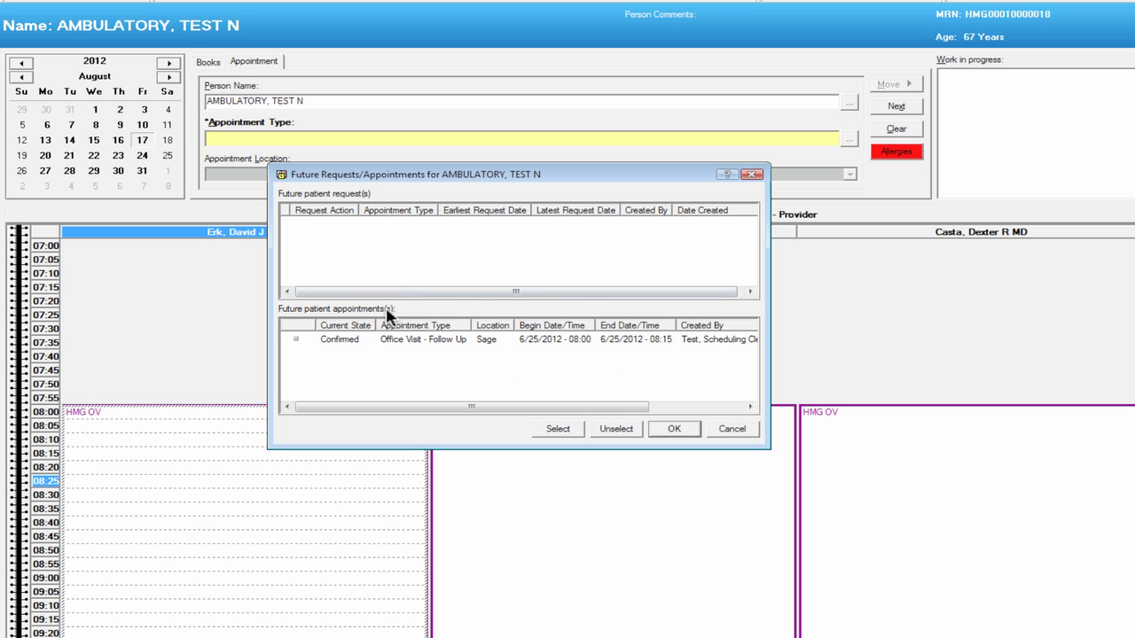
left_click(667, 433)
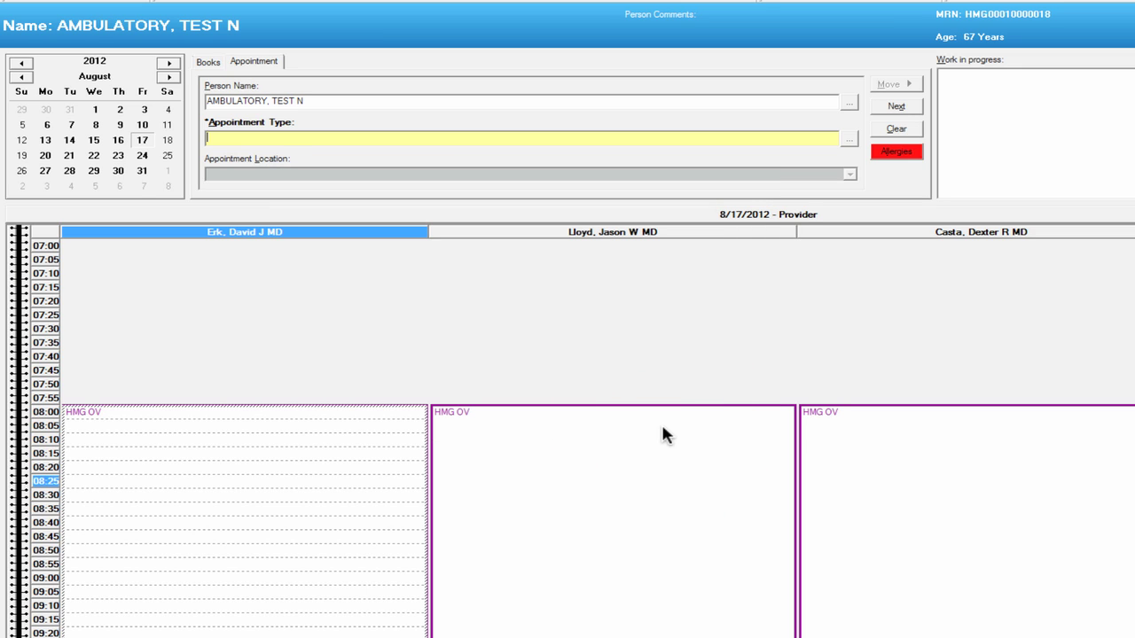
- Look up "office" appointment types and set the type to Office Visit - Pump Adjustment
left_click(441, 139)
left_click(430, 139)
type("officw")
key("BackSpace")
type("e")
key("Tab")
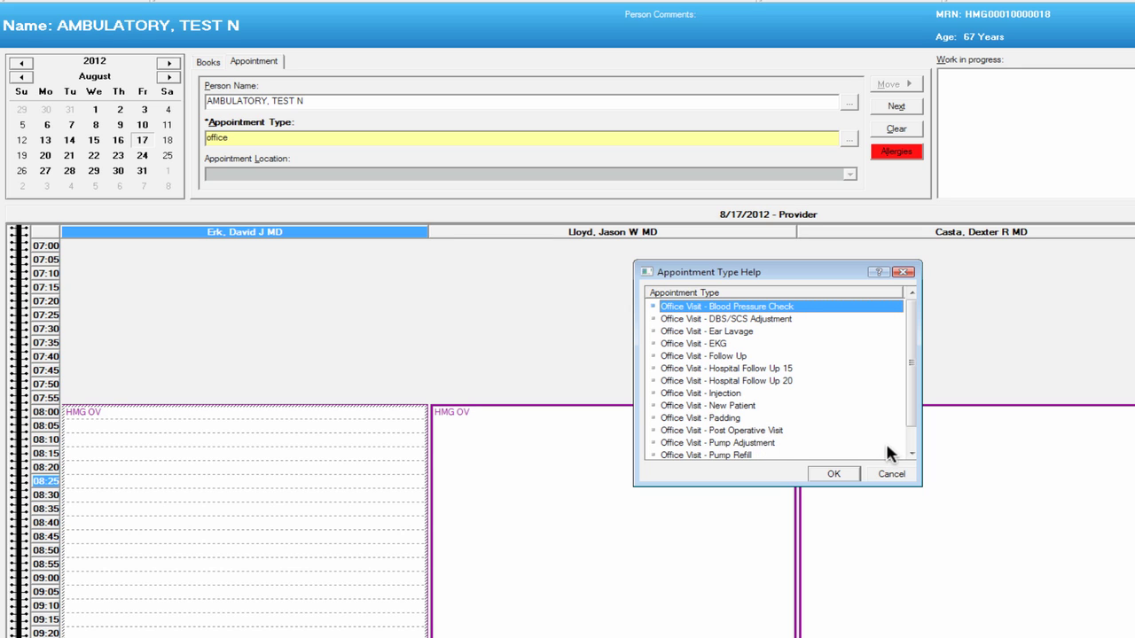
left_click(770, 444)
left_click(836, 476)
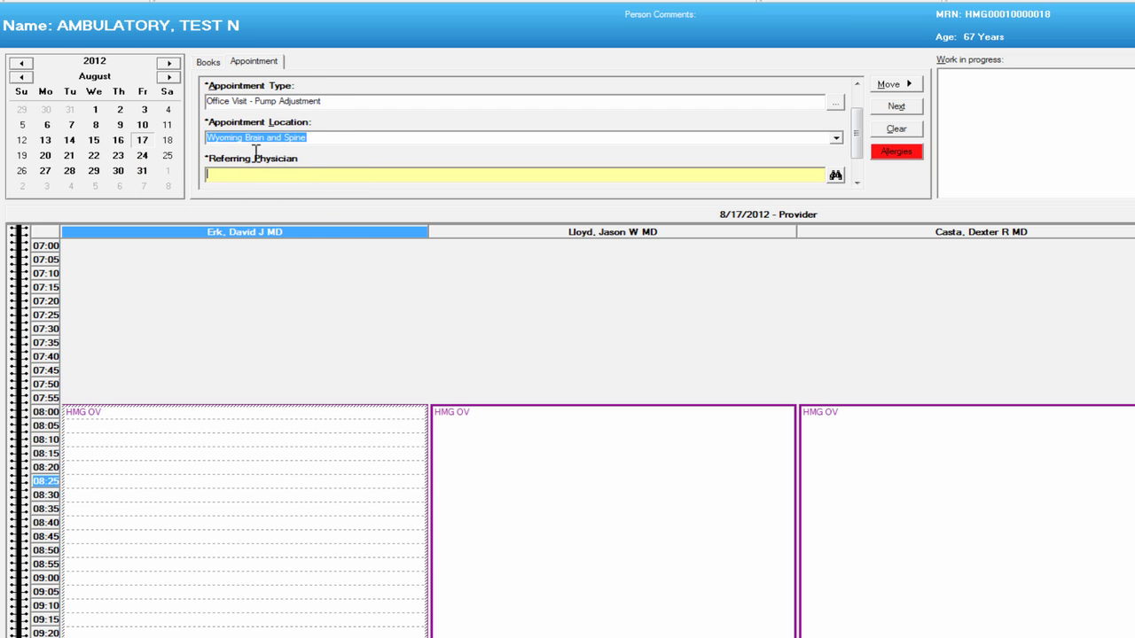
- Look up referring physicians with the last name "test" and assign the second-to-last provider in the results
type("fest")
key("Return")
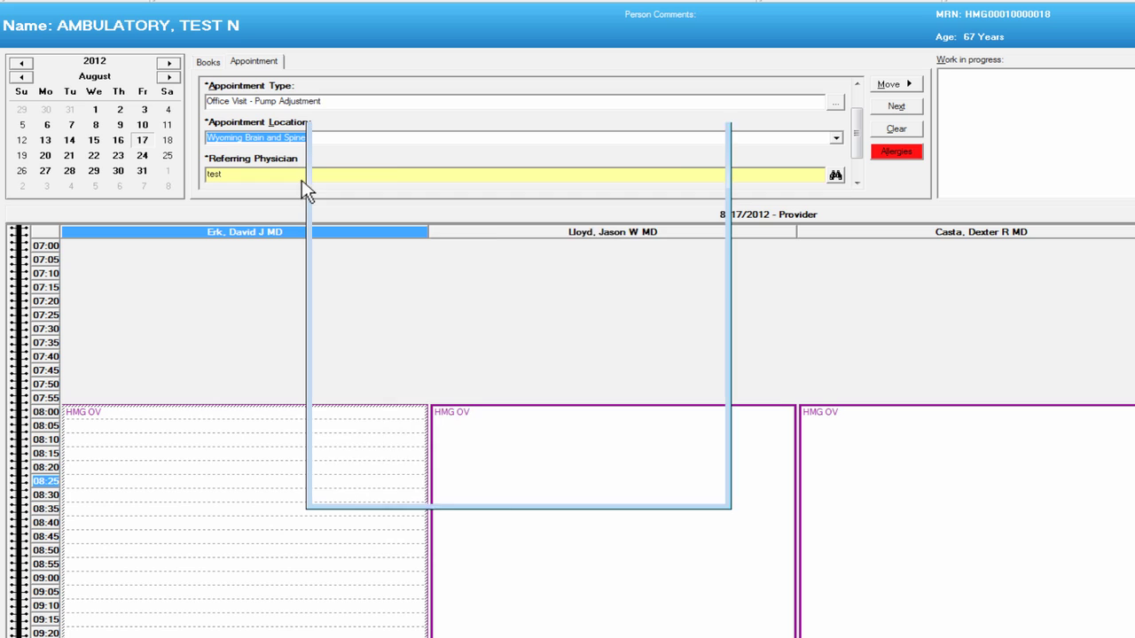
left_click(443, 393)
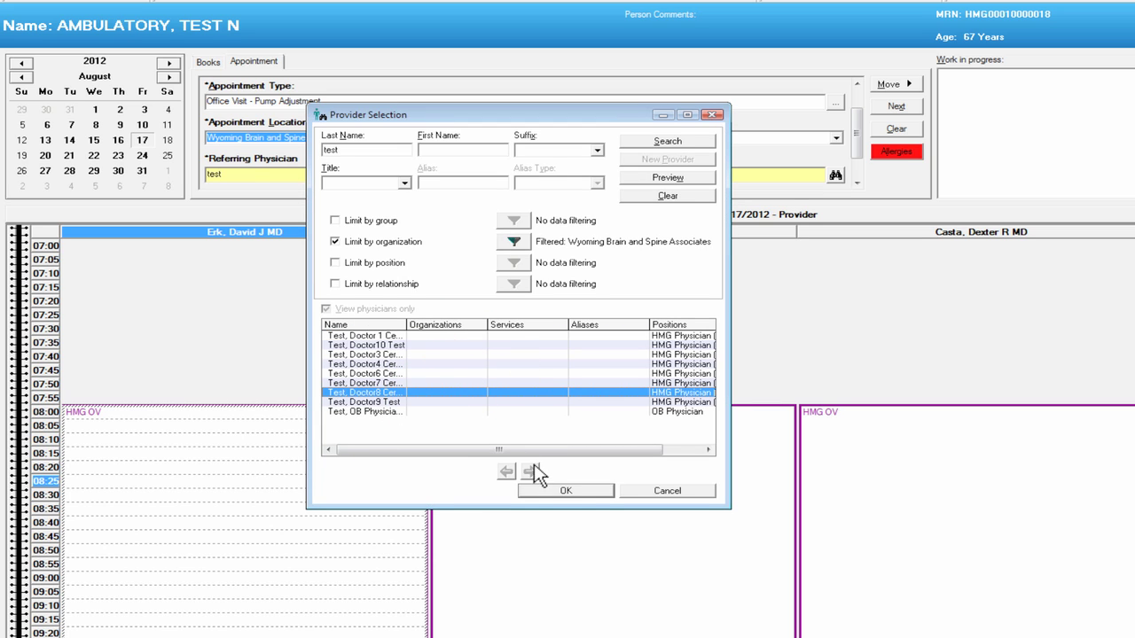
left_click(547, 495)
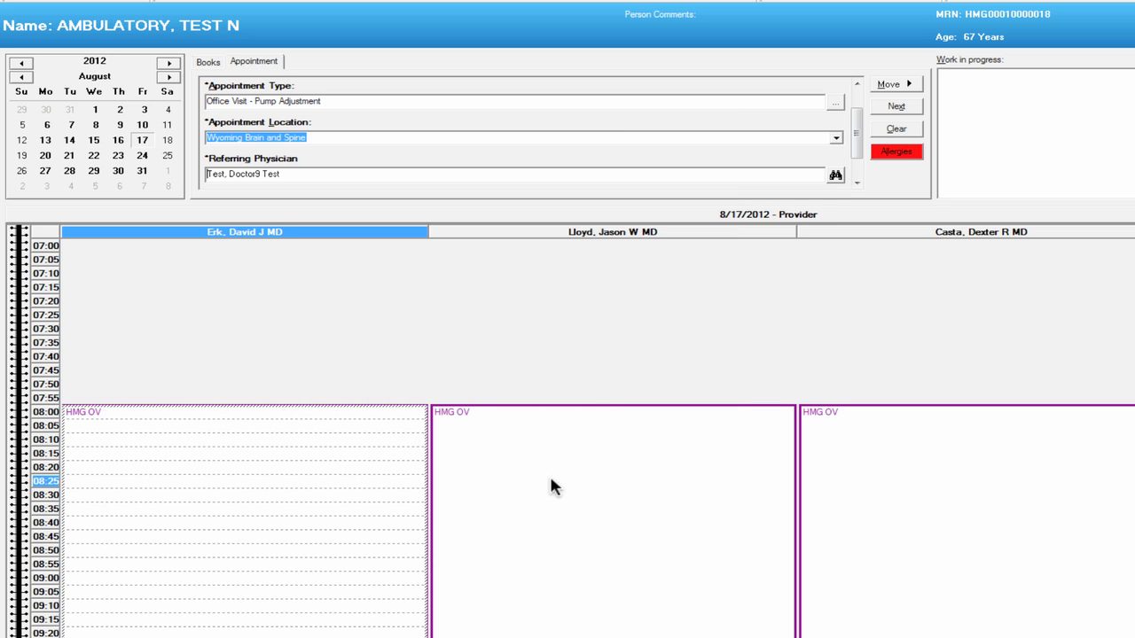
- Enter "pump adj" as the reason for visit and move the appointment into work in progress
left_click(856, 182)
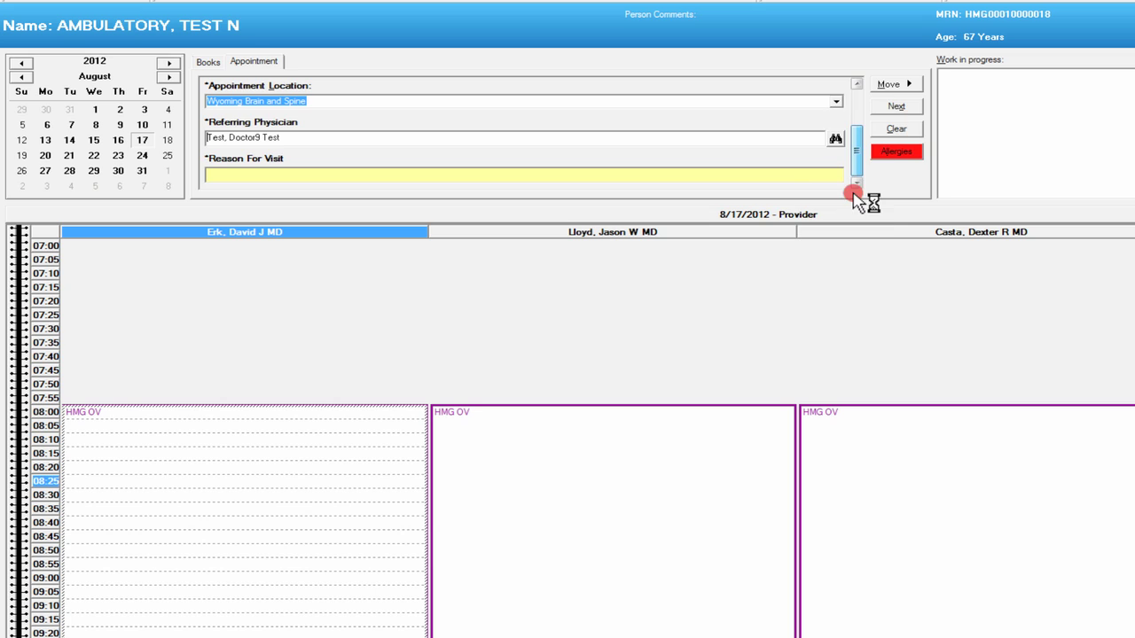
left_click(618, 176)
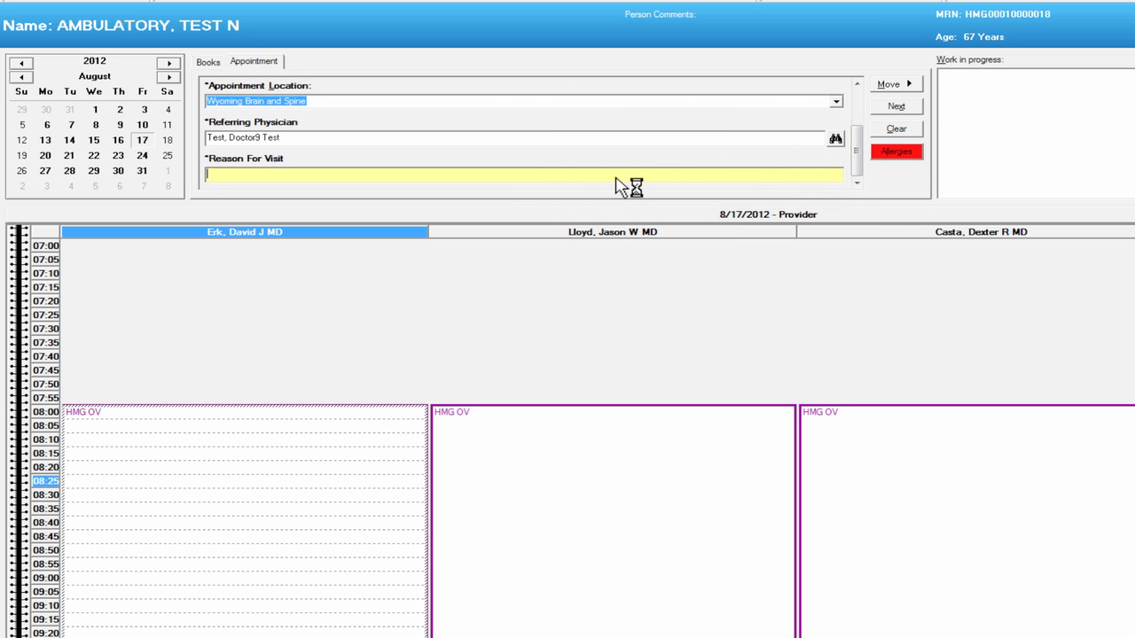
type("pump ")
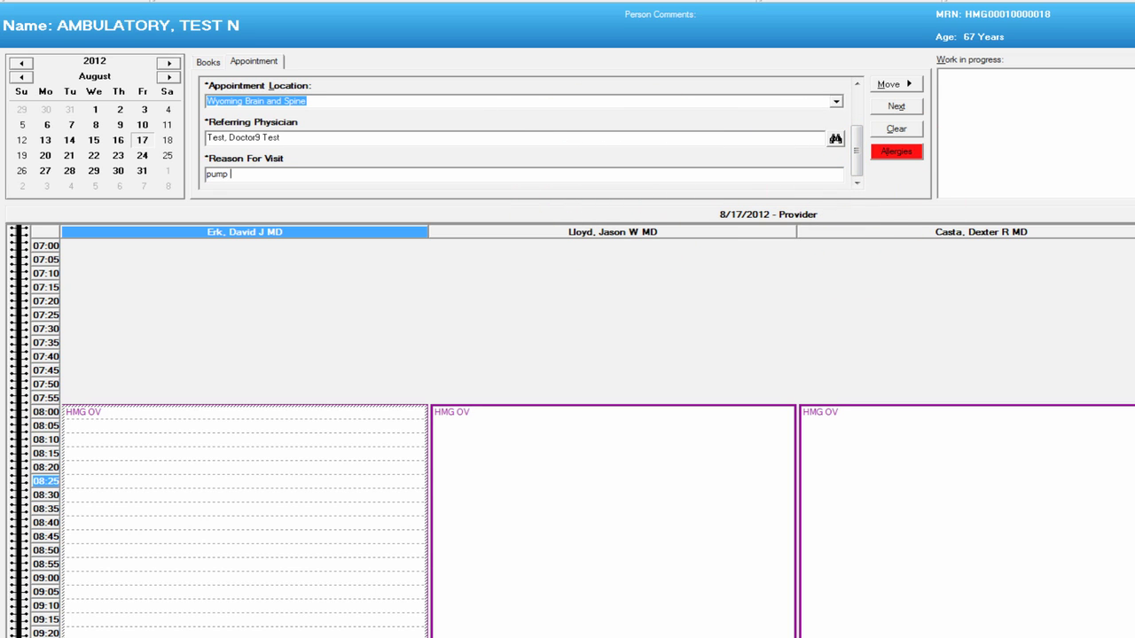
type("ad")
left_click(884, 90)
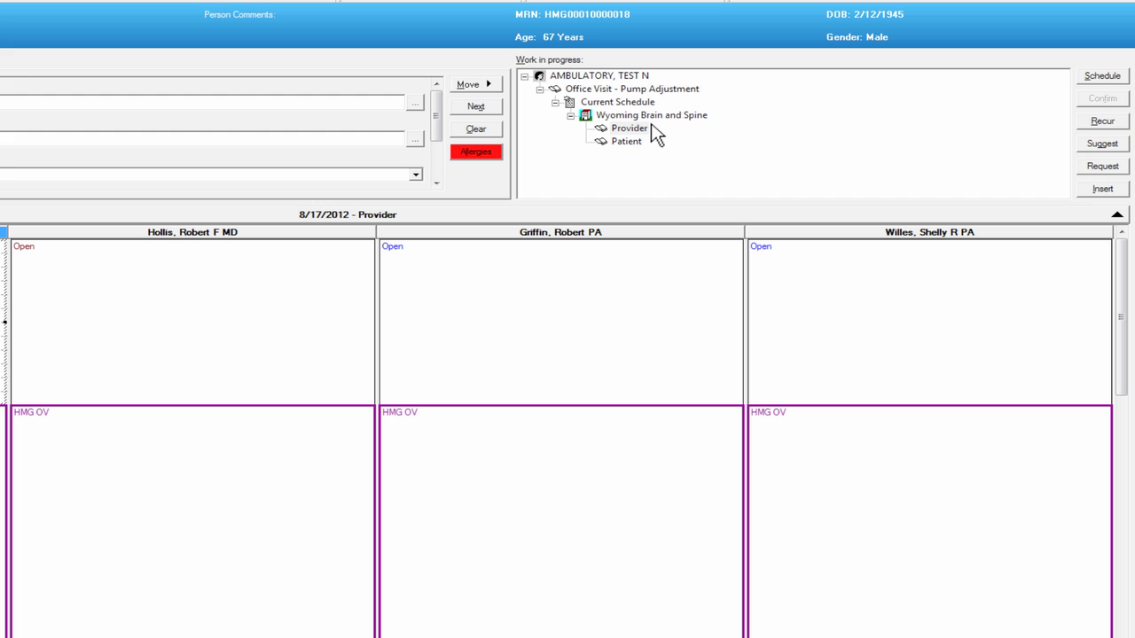
- Start a recurrence for the pump adjustment visit and limit its weekly pattern to Monday and Tuesday
left_click(1105, 124)
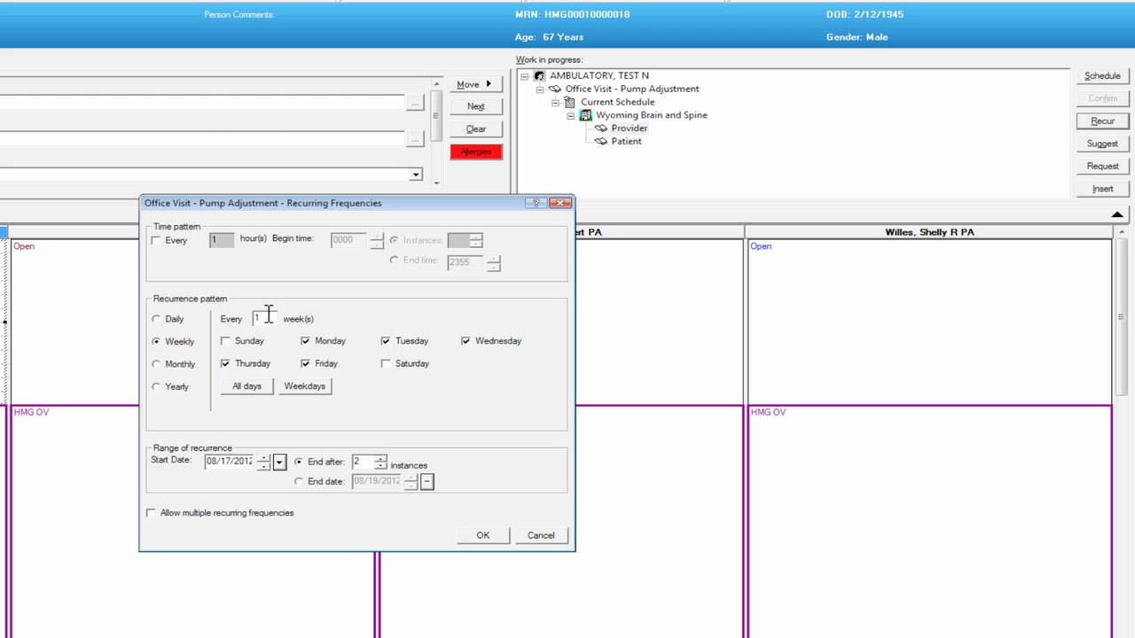
left_click(313, 367)
left_click(236, 363)
left_click(467, 342)
- Set the recurrence start date to 08/06/2012 and accept the recurring frequencies
left_click(279, 462)
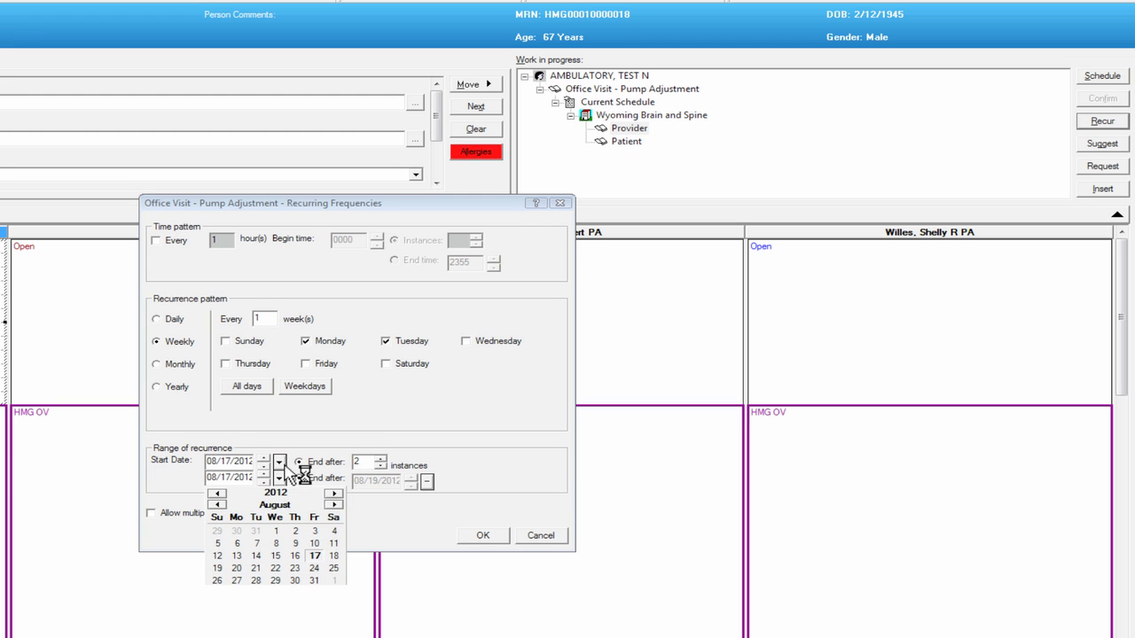
left_click(236, 566)
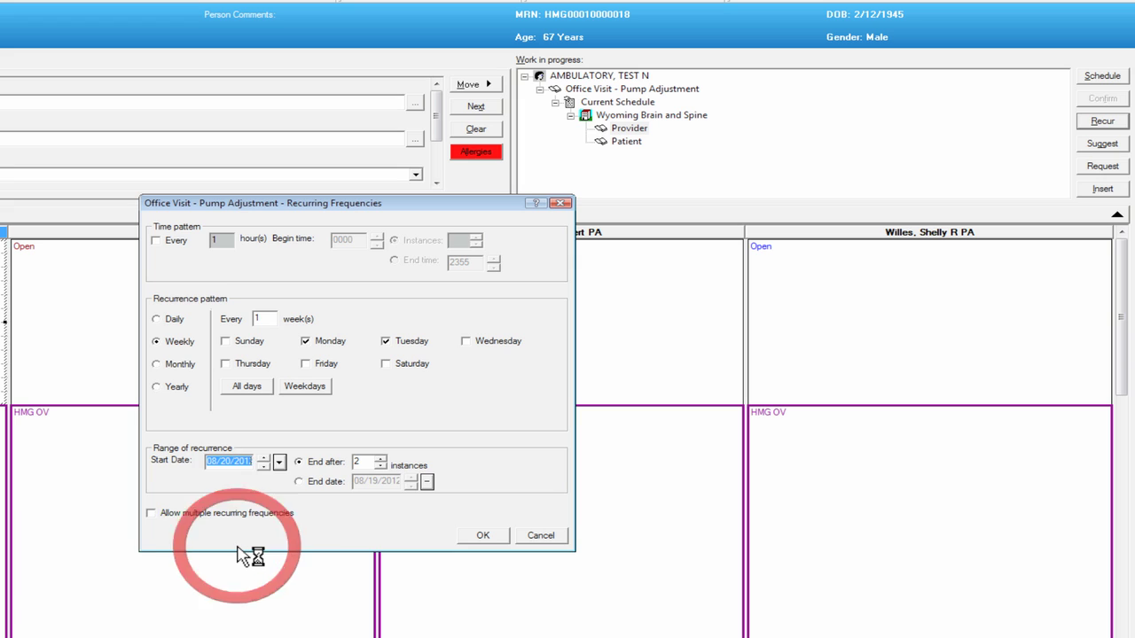
left_click(280, 462)
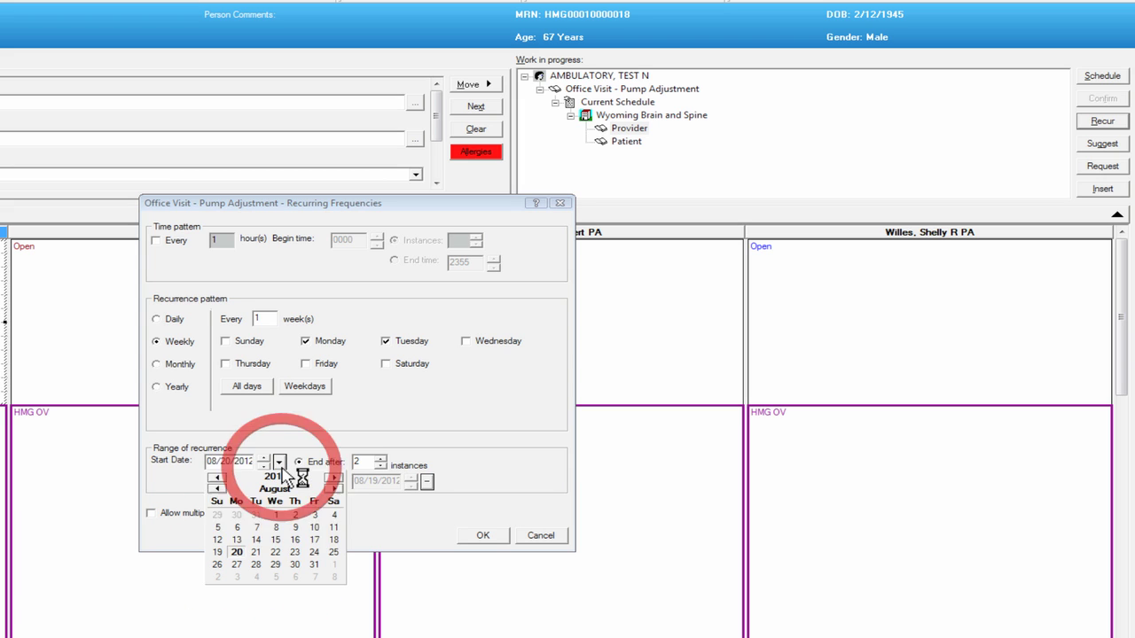
left_click(236, 528)
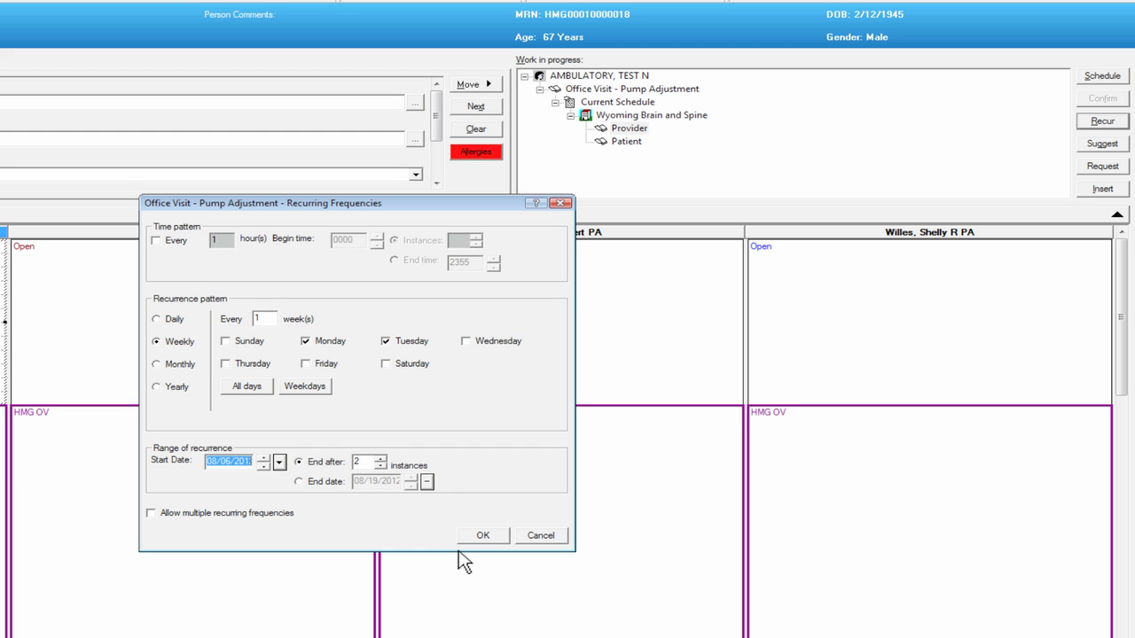
left_click(483, 538)
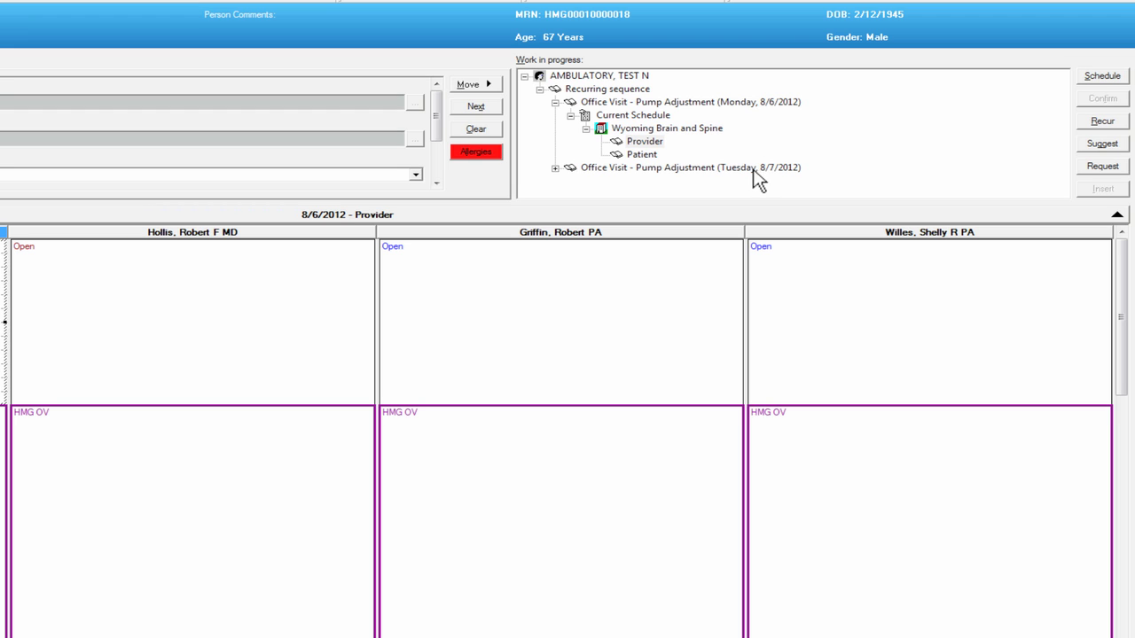
- Generate suggested schedules for the weekly recurrence and accept the 08:00 slots on 8/6/2012 and 8/7/2012
left_click(1116, 144)
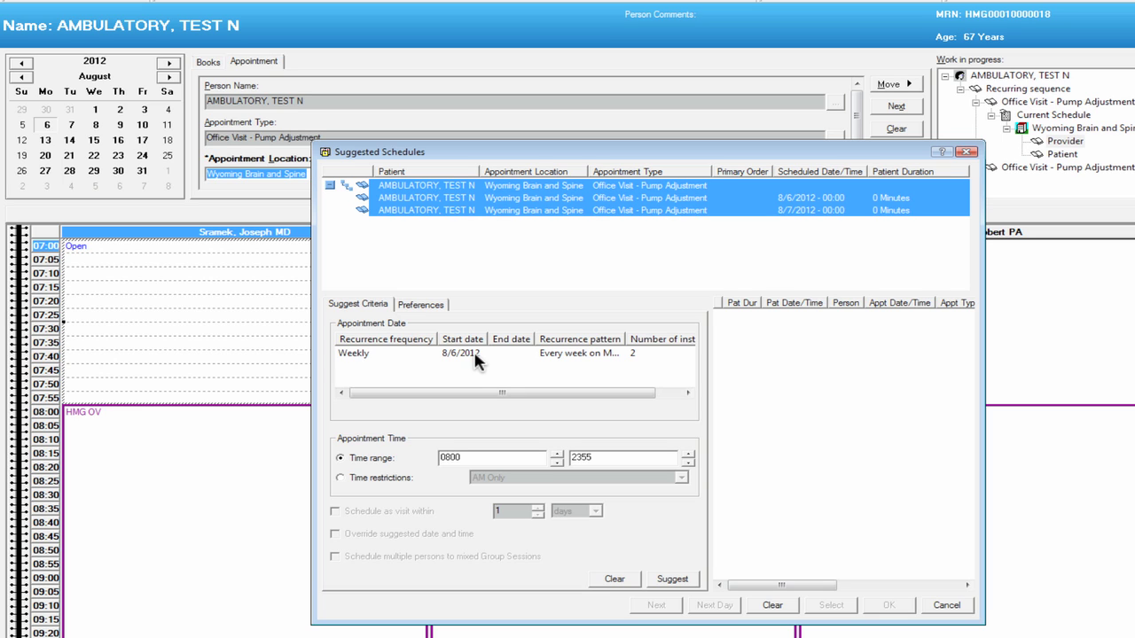
left_click(473, 353)
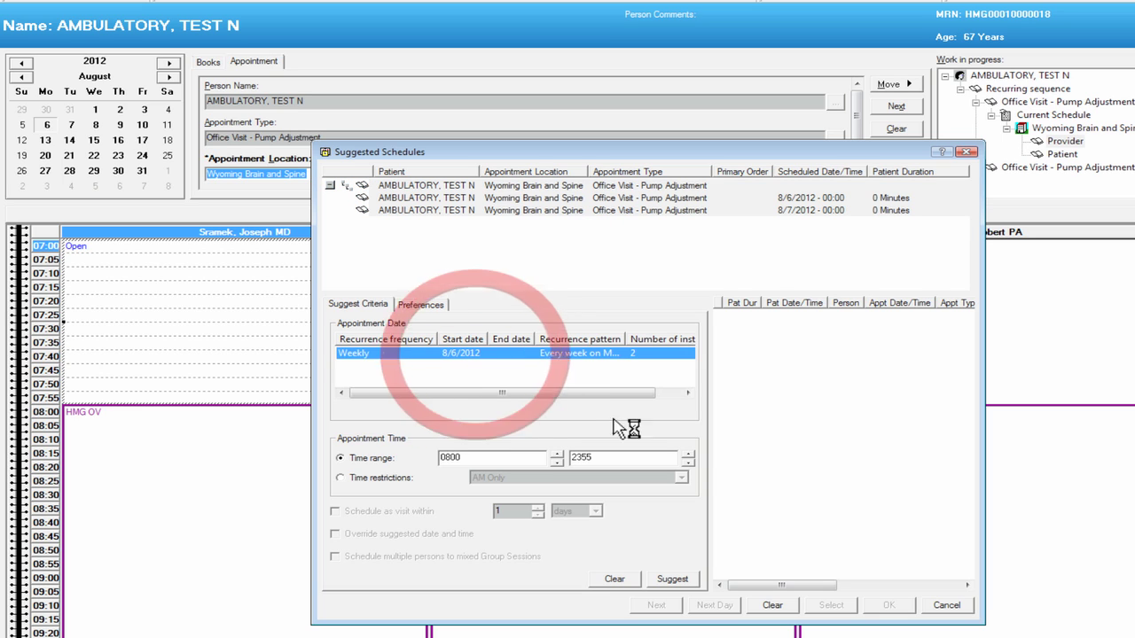
left_click(667, 575)
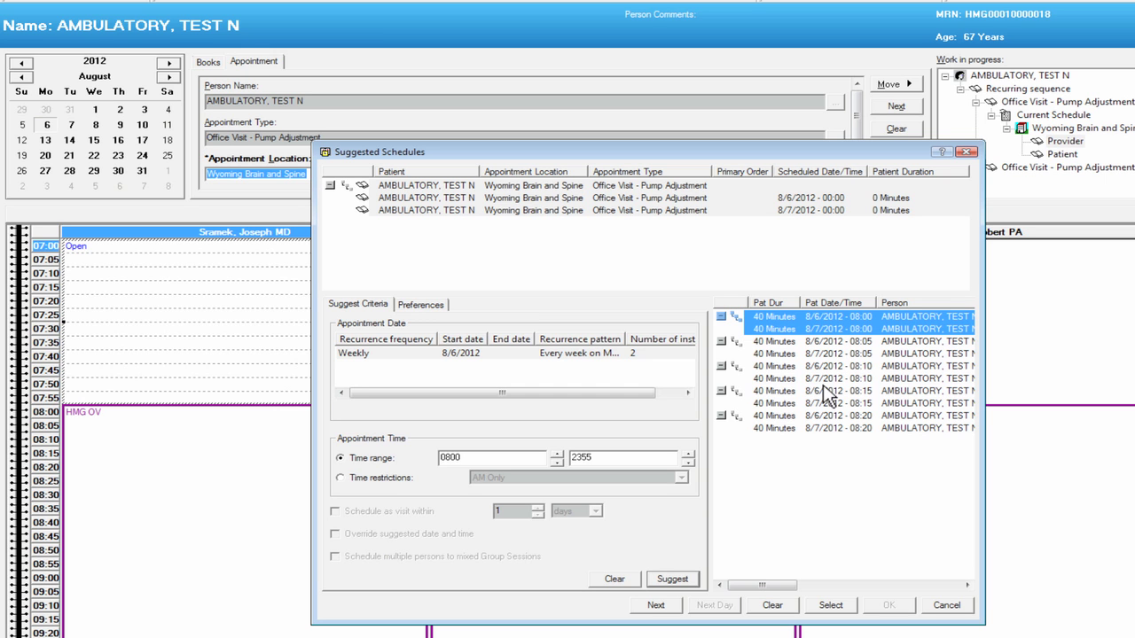
left_click_drag(985, 625, 1113, 637)
left_click_drag(940, 605, 1127, 607)
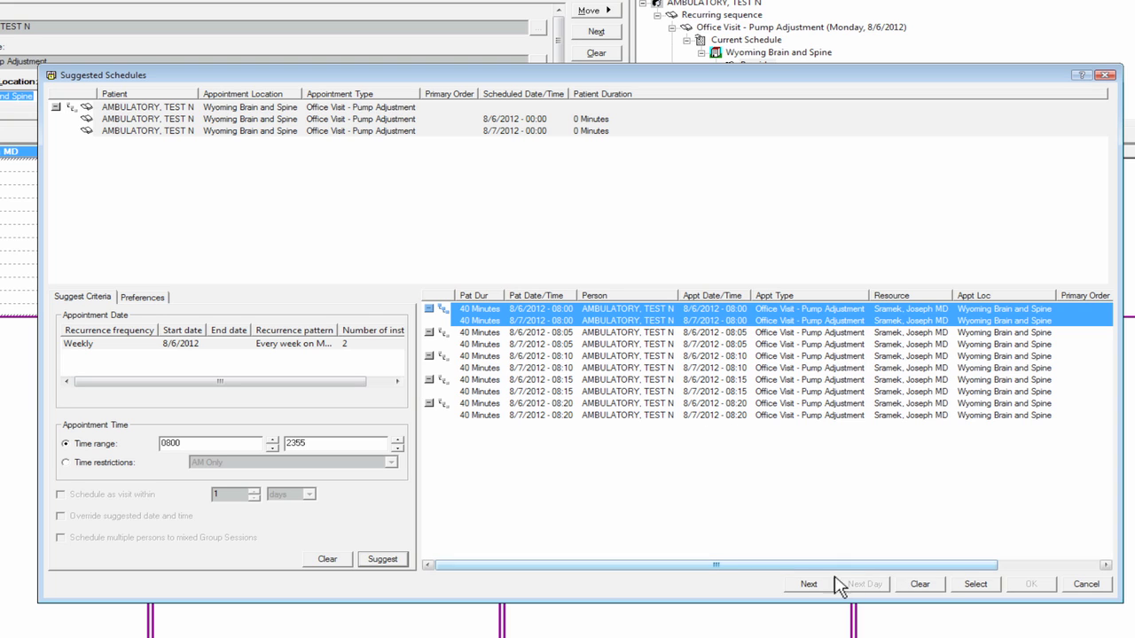
left_click(973, 584)
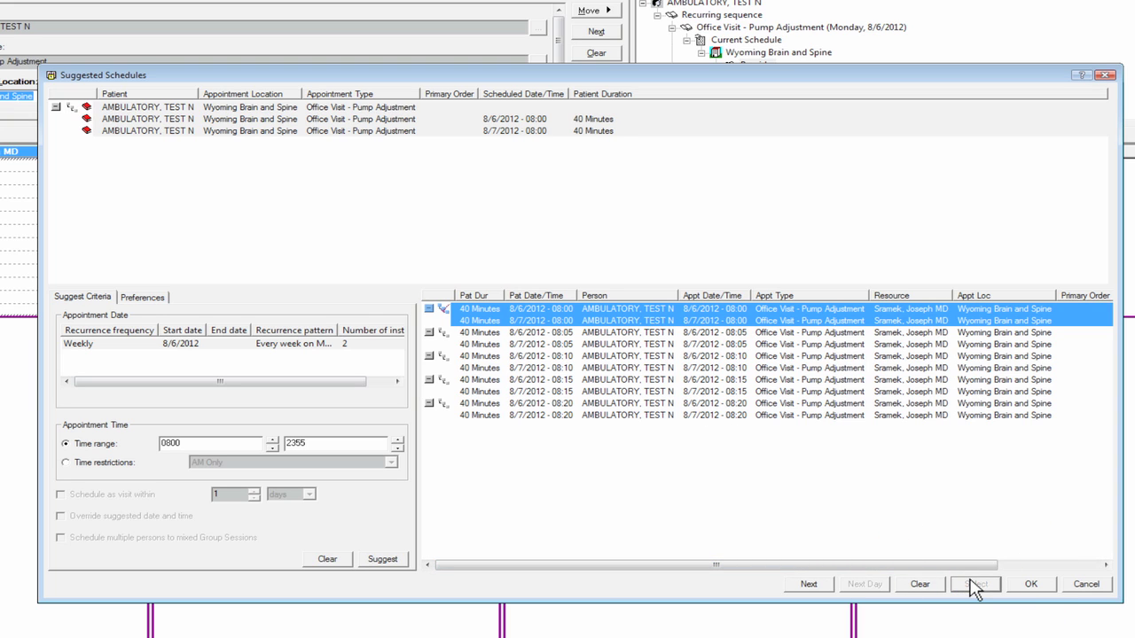
left_click(1030, 584)
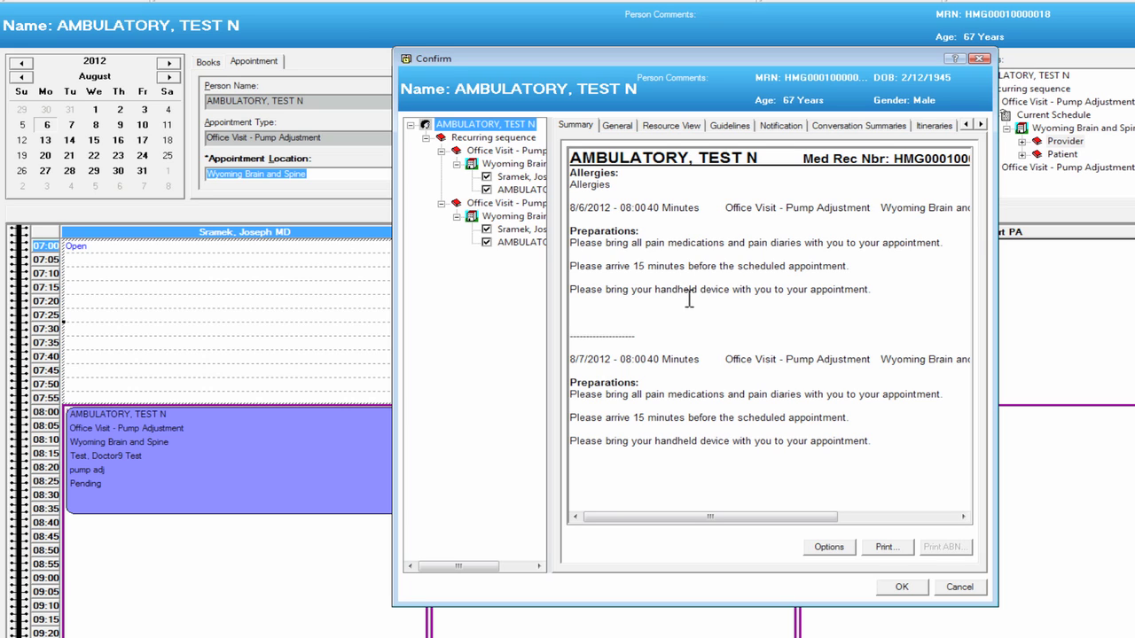
- Confirm the recurring appointments with the urgent Clinic Outpatient encounter at Intensivist, and show the 8/7/2012 schedule
left_click(900, 590)
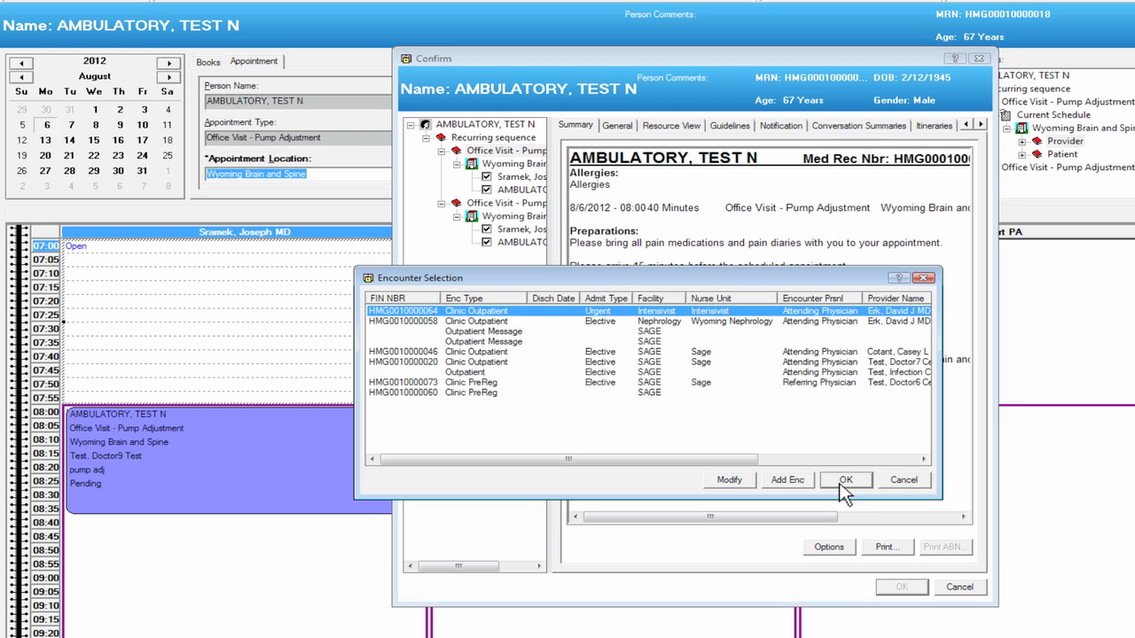
left_click(838, 475)
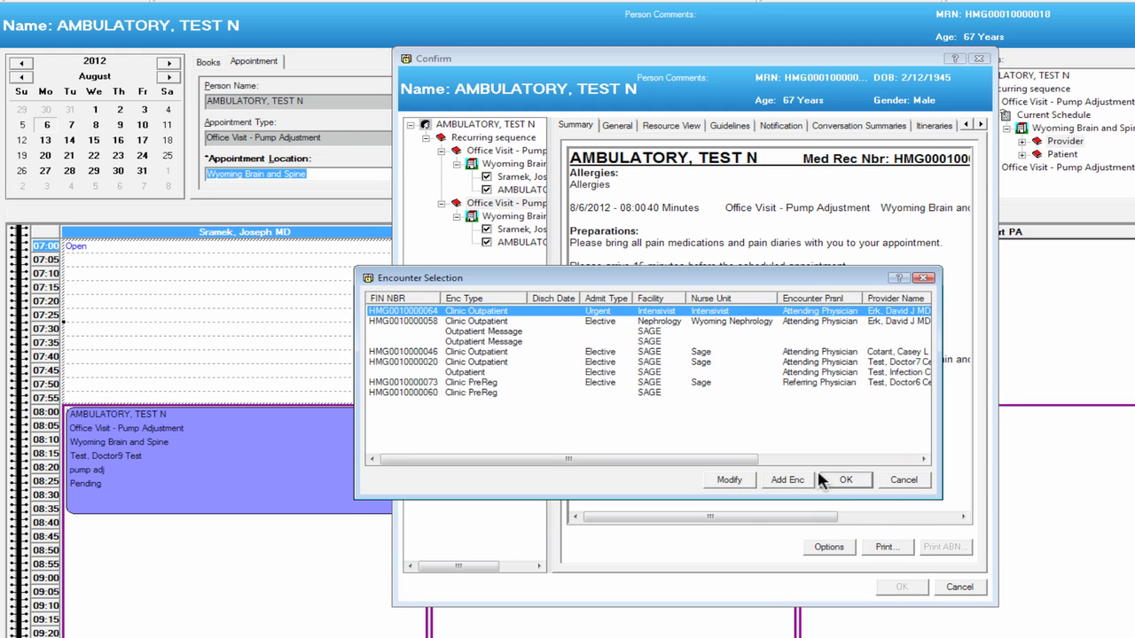
left_click(846, 479)
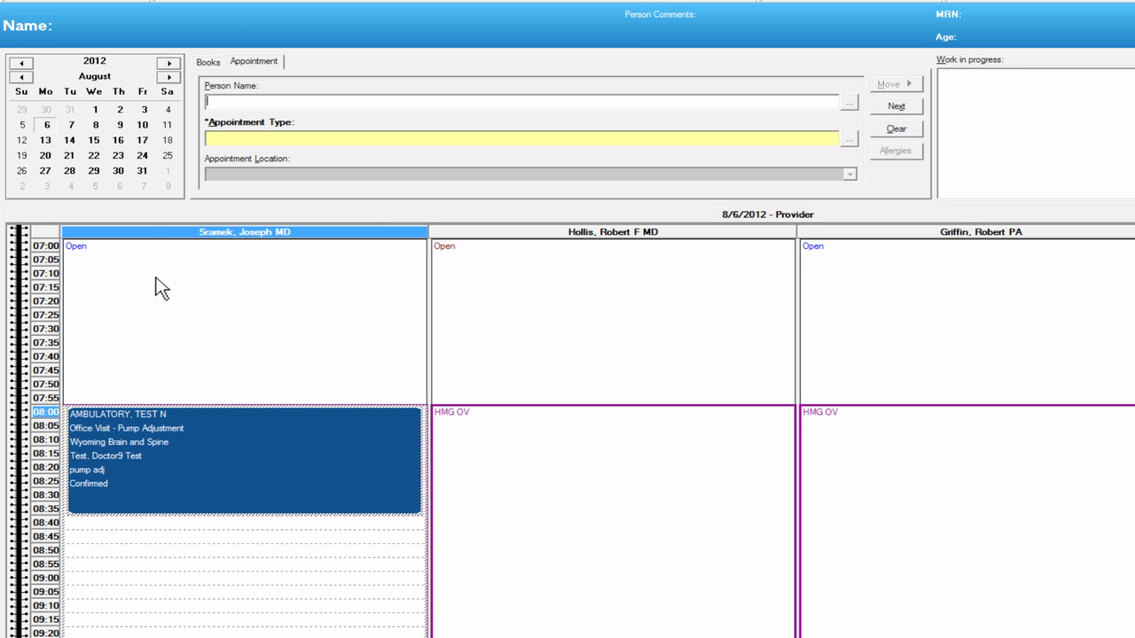
left_click(70, 123)
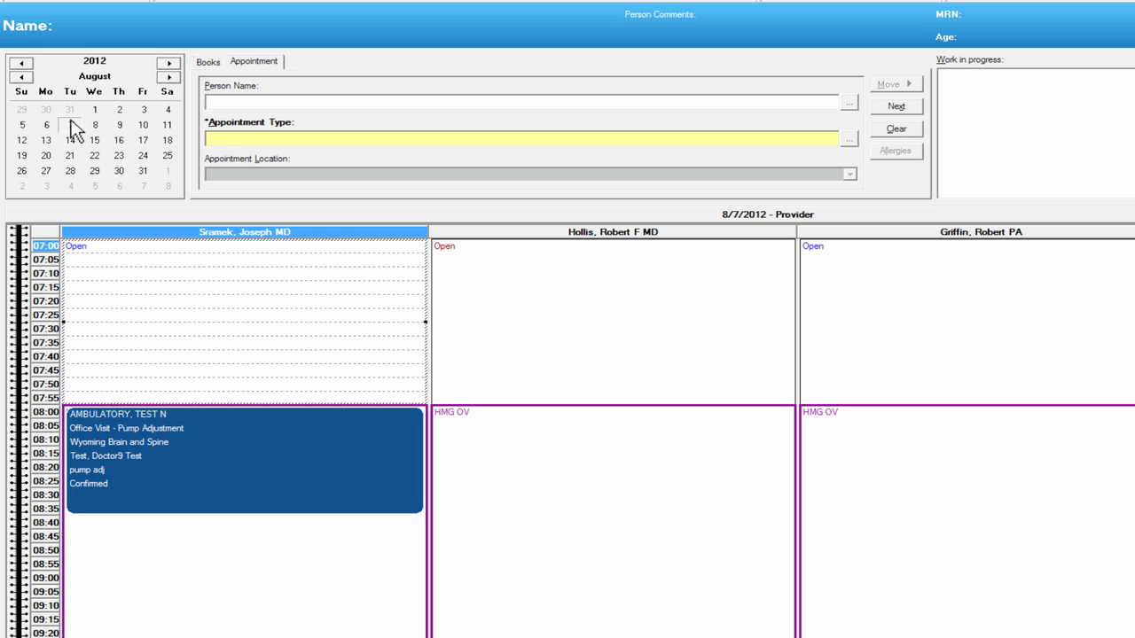
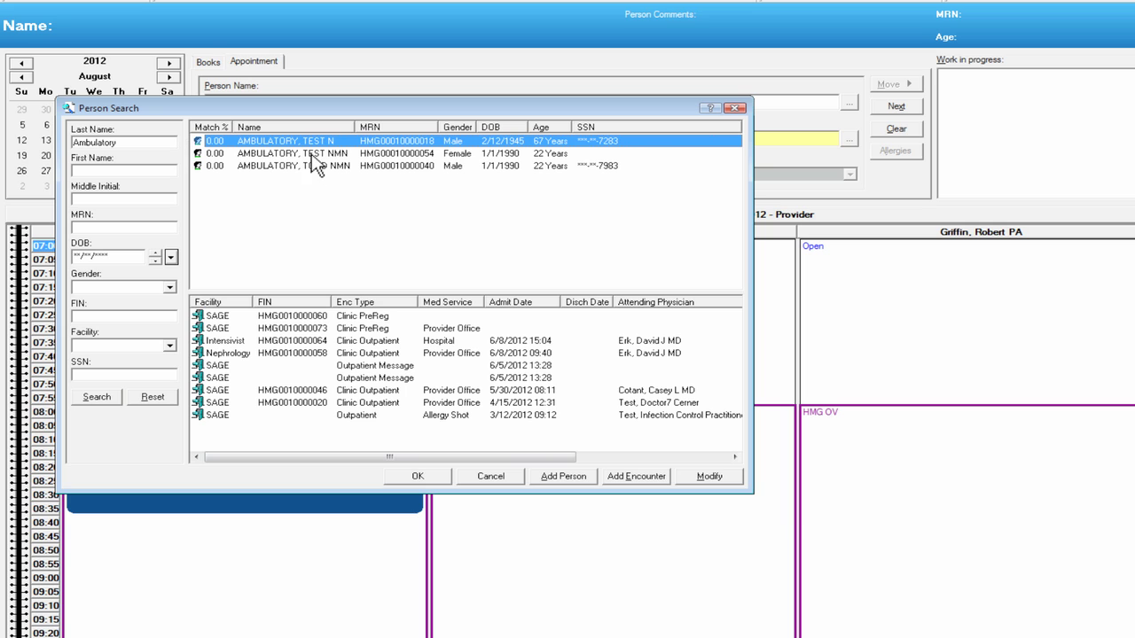
- Select the 22-year-old female test patient and set the appointment type to Office Visit - New Patient
left_click(312, 154)
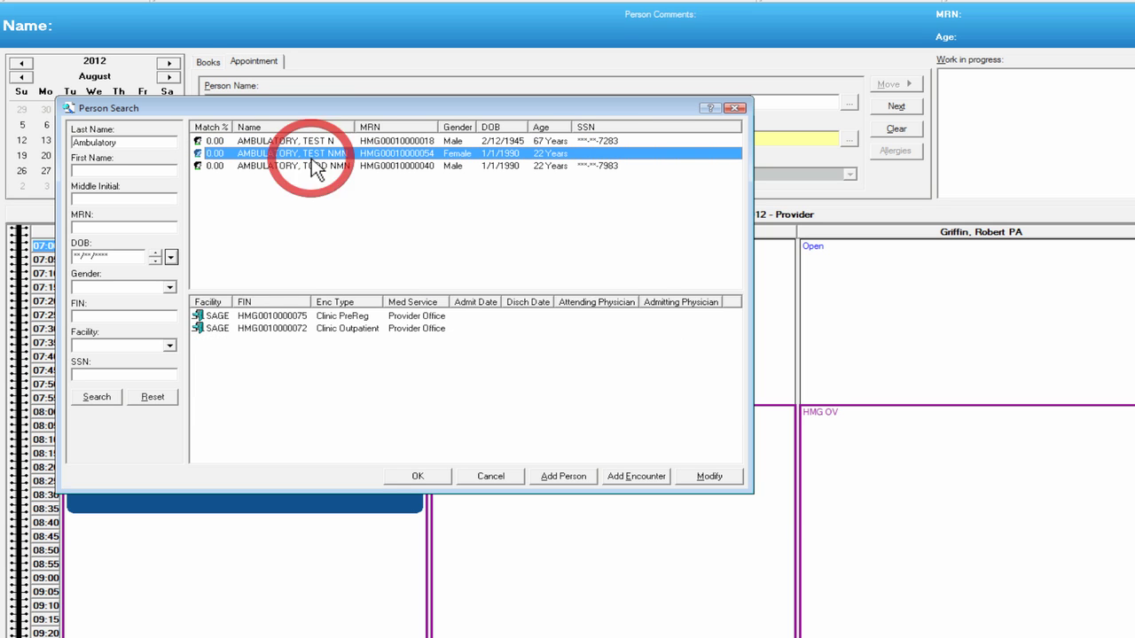
left_click(443, 477)
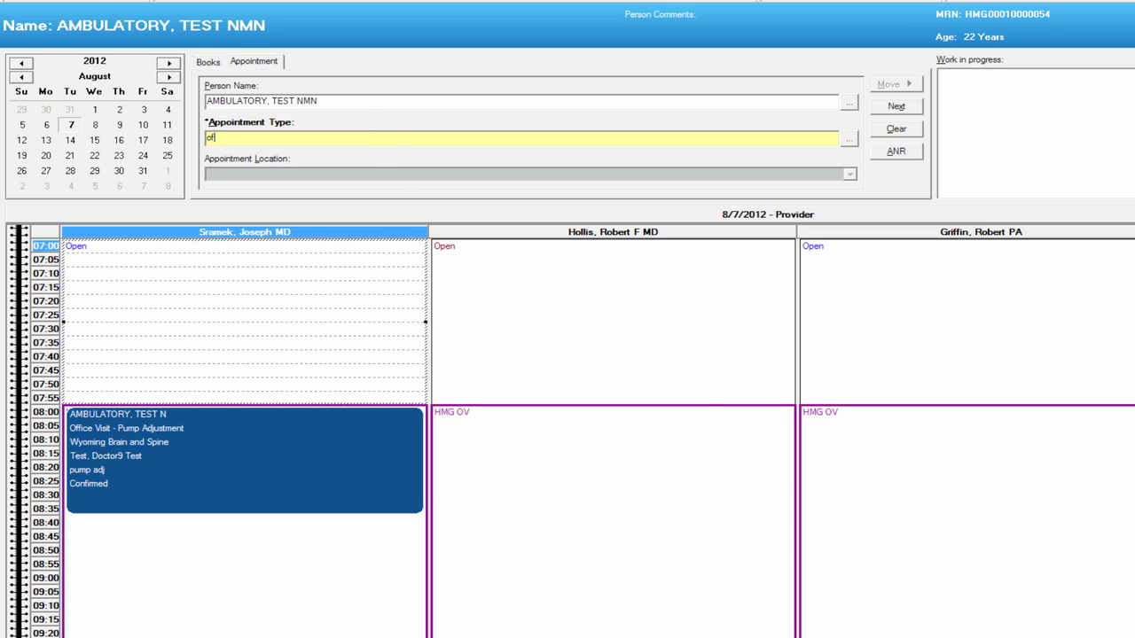
key("Tab")
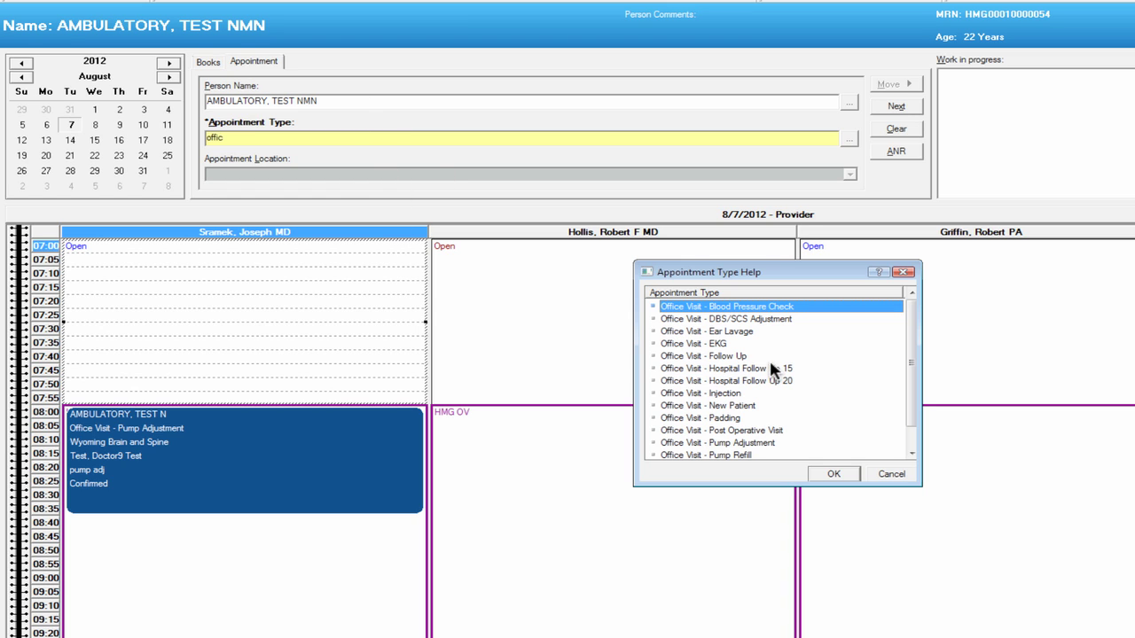
left_click(736, 406)
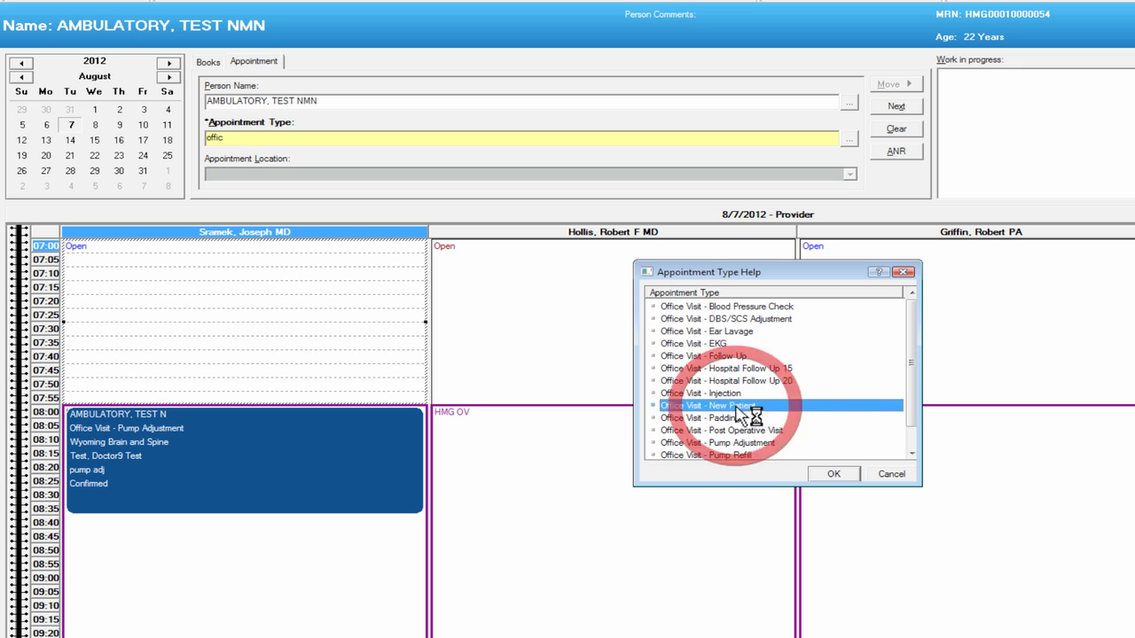
left_click(831, 476)
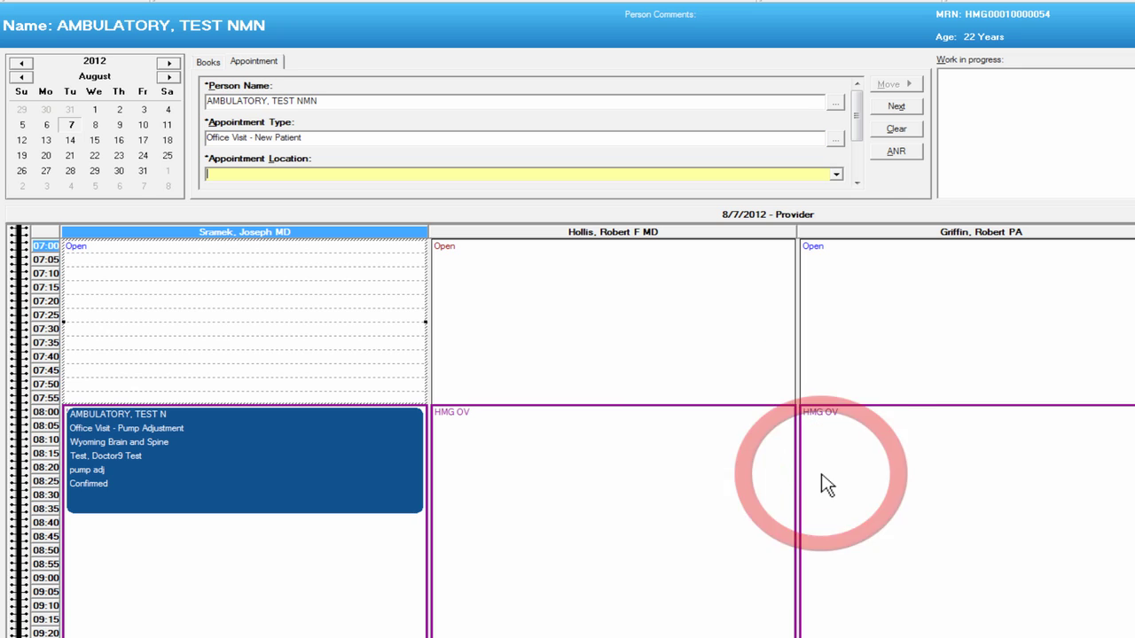
- Set the appointment location to Sage and choose the sixth provider found for "test" as the referring physician
type("Sage")
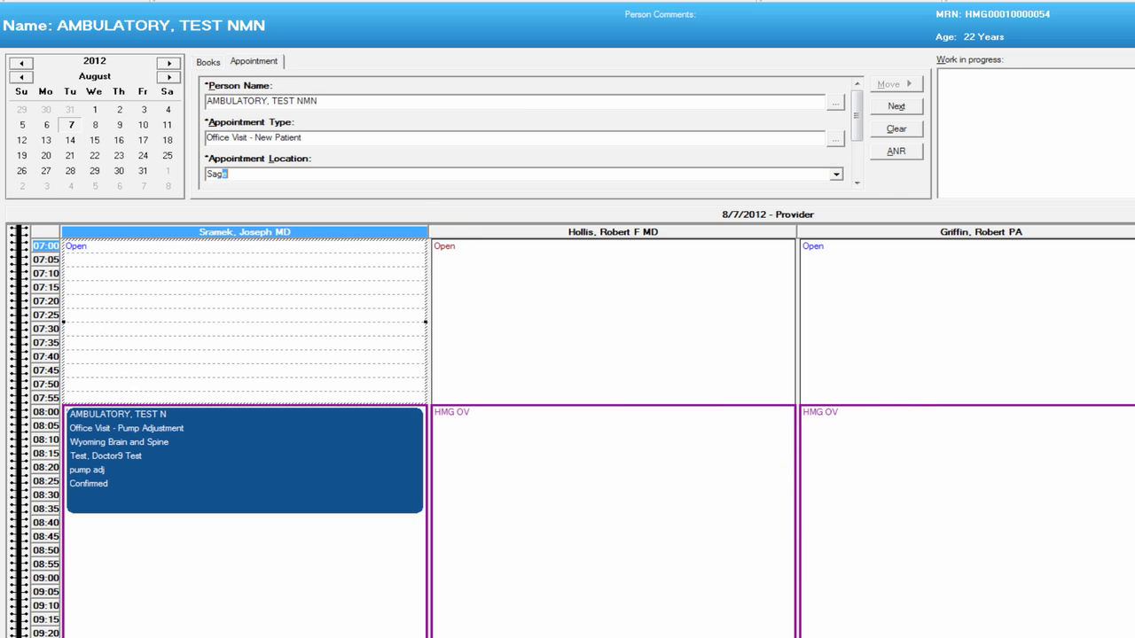
key("Tab")
type("t")
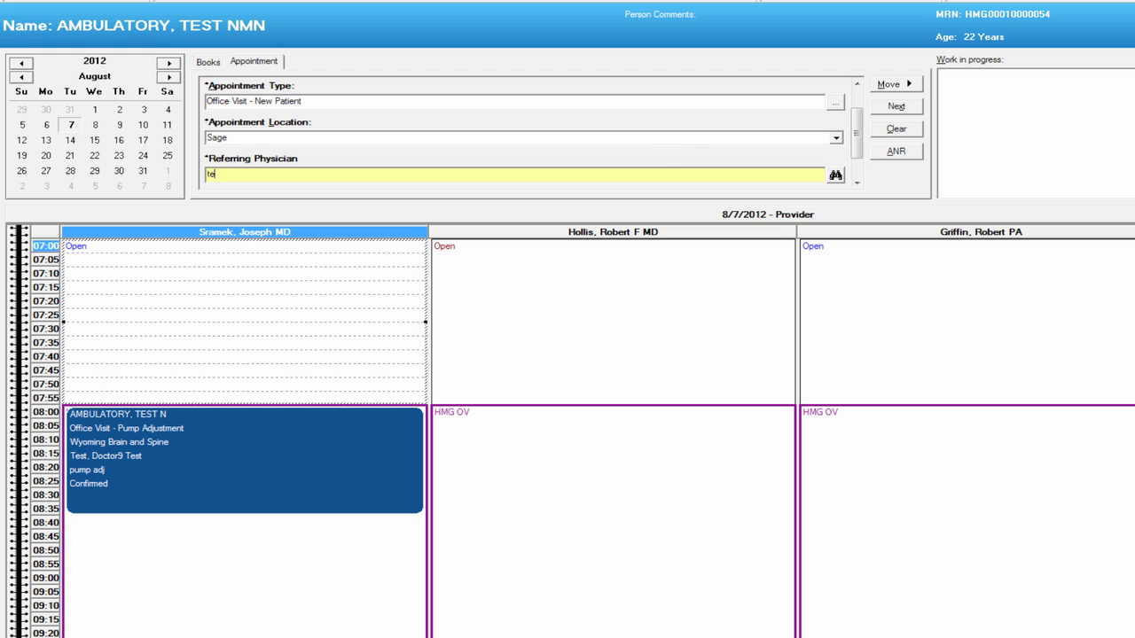
key("Return")
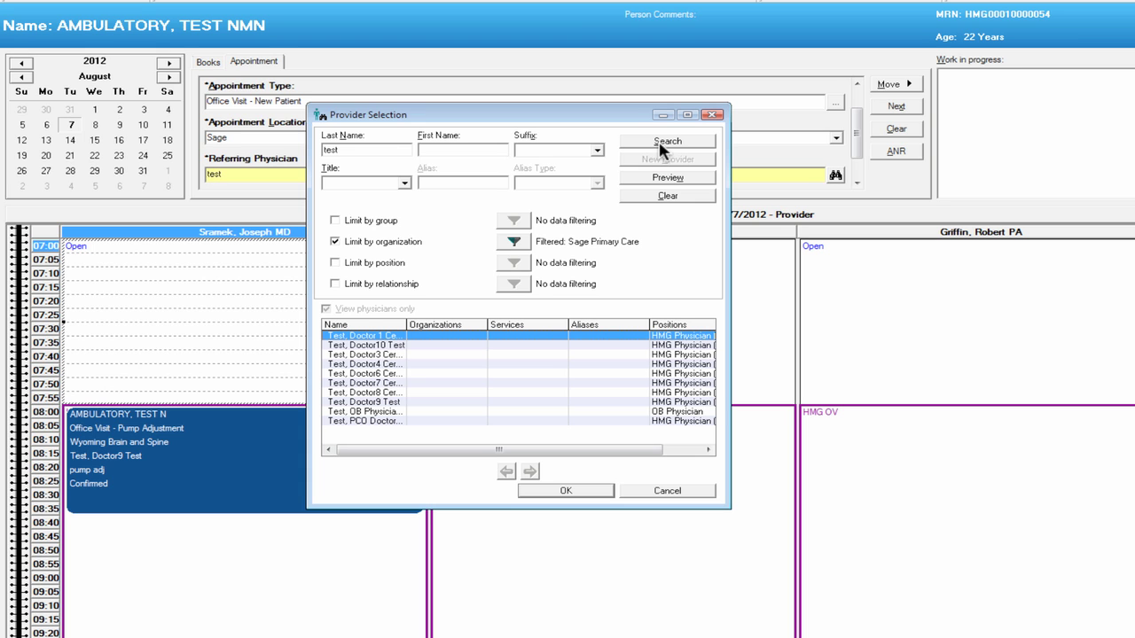
left_click(510, 383)
left_click(545, 492)
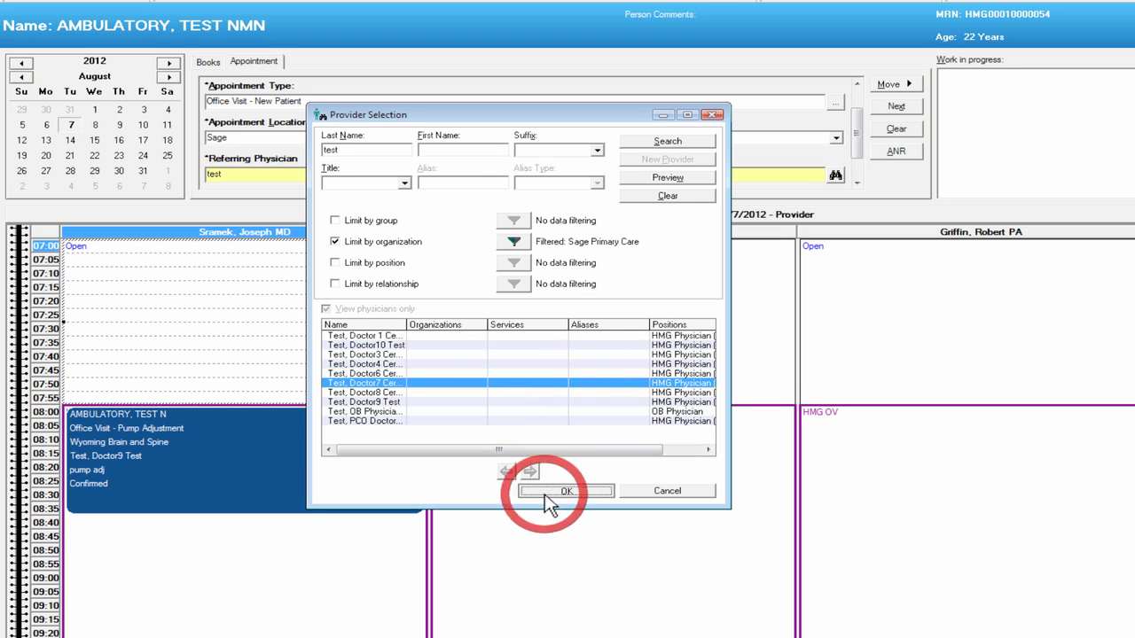
- Enter "New Patient" as the reason for visit and move the appointment into the work in progress
left_click(857, 186)
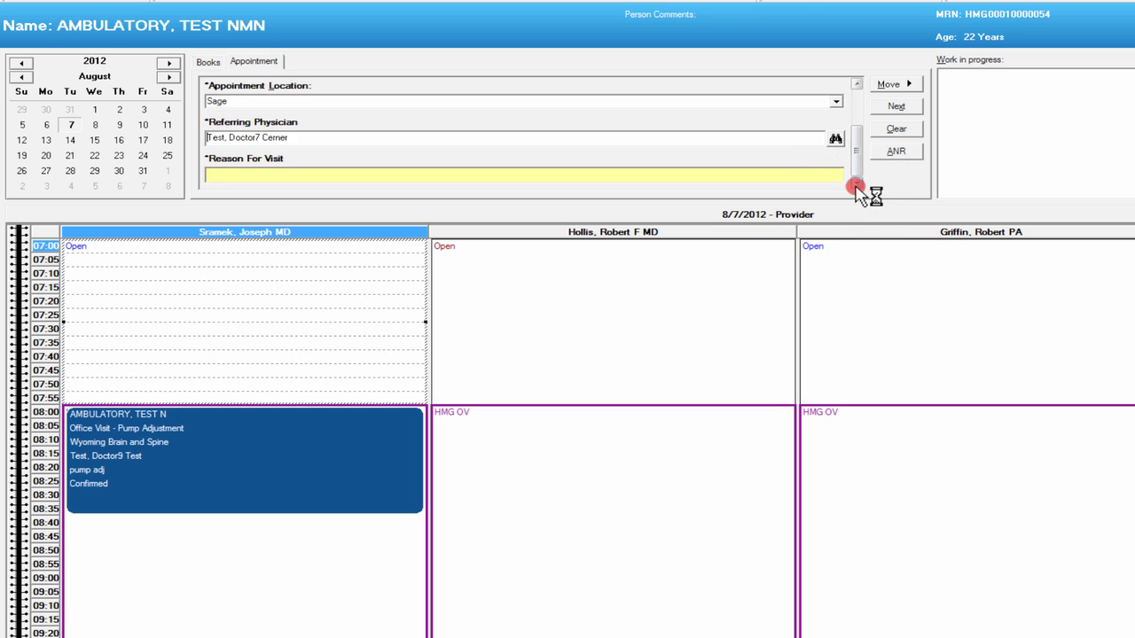
left_click(673, 182)
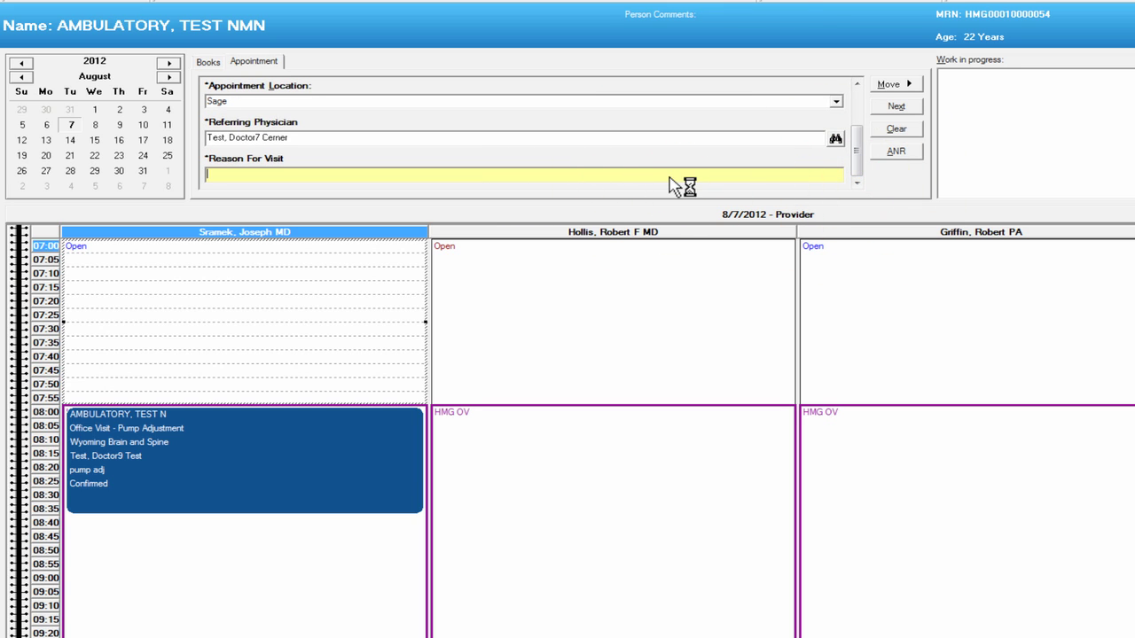
type("New Patient")
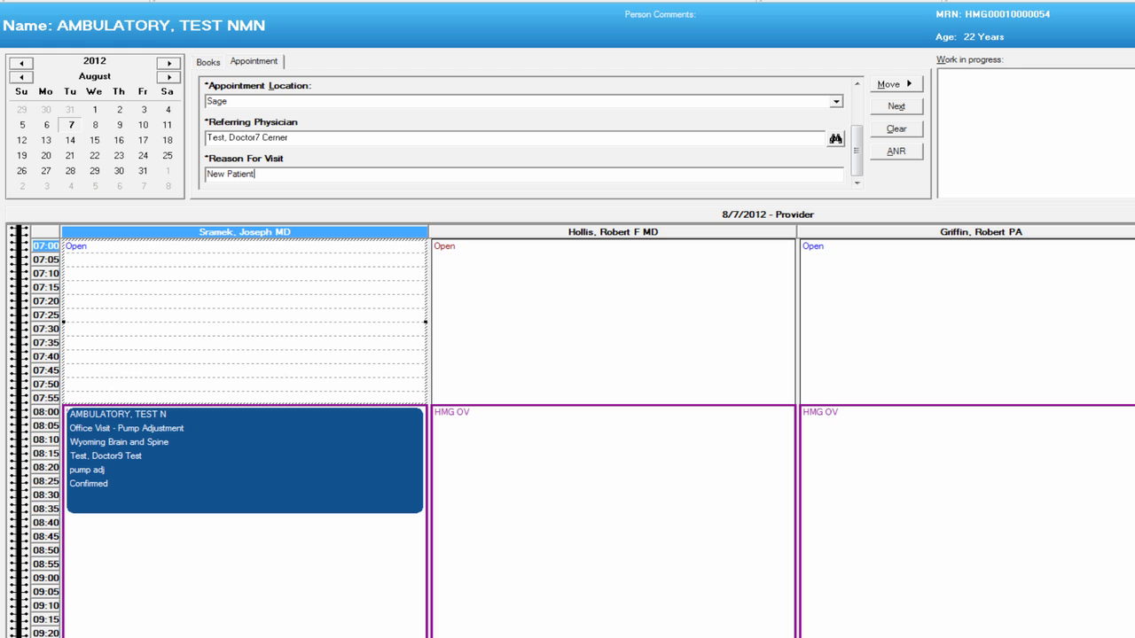
left_click(903, 83)
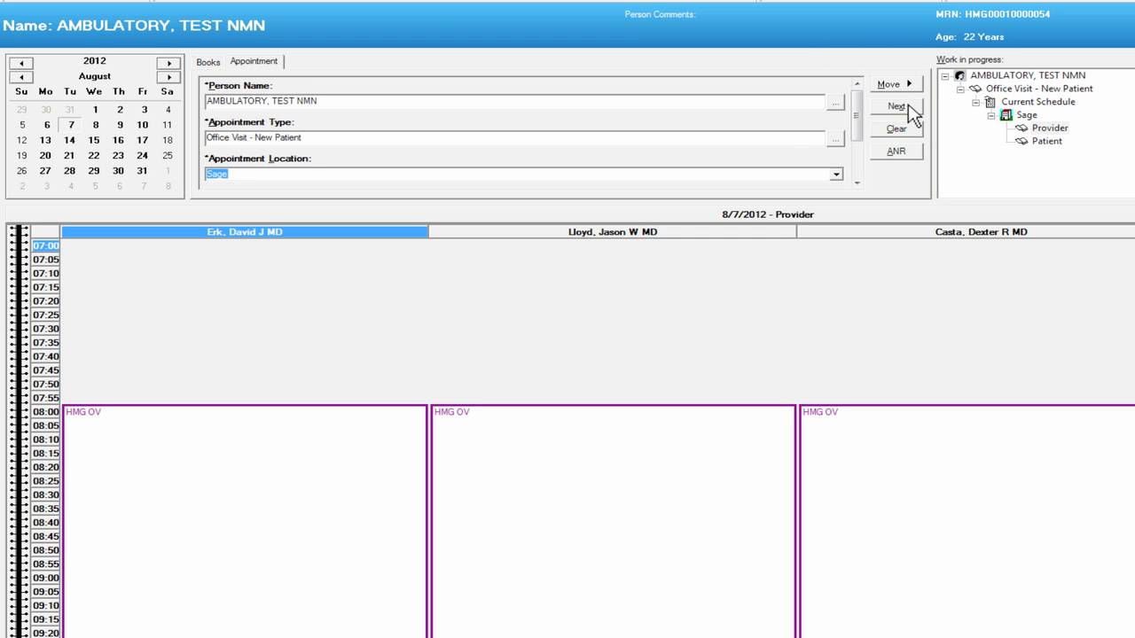
- Start the next appointment for the same patient and change its type to Office Visit - Ear Lavage
left_click(908, 106)
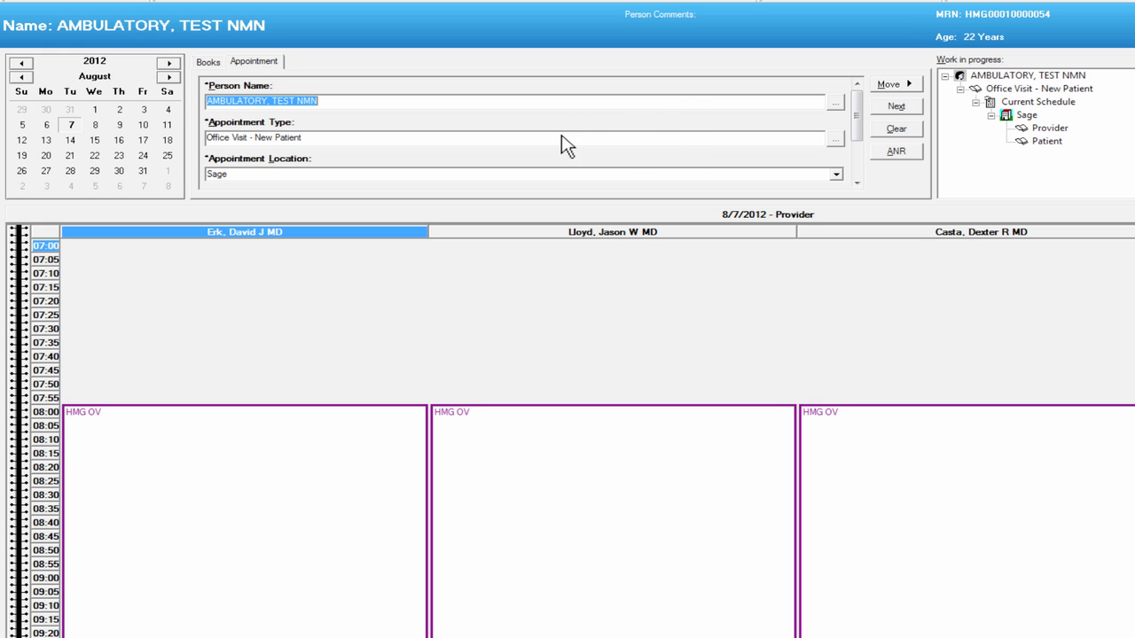
left_click(312, 139)
left_click_drag(312, 139, 232, 142)
key("Delete")
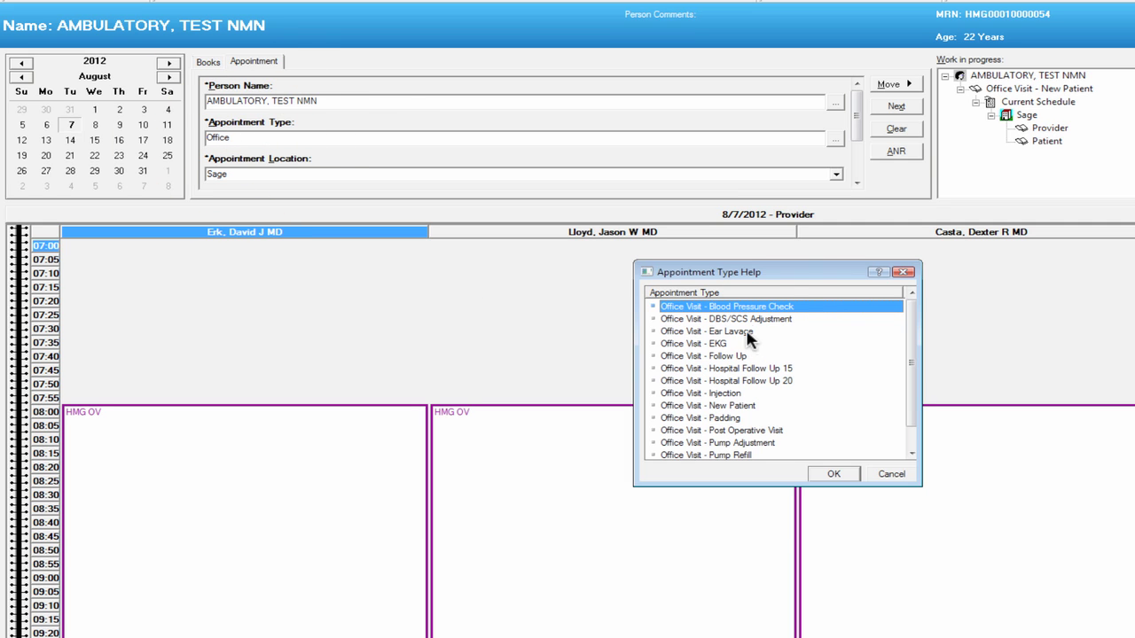
left_click(749, 332)
left_click(833, 474)
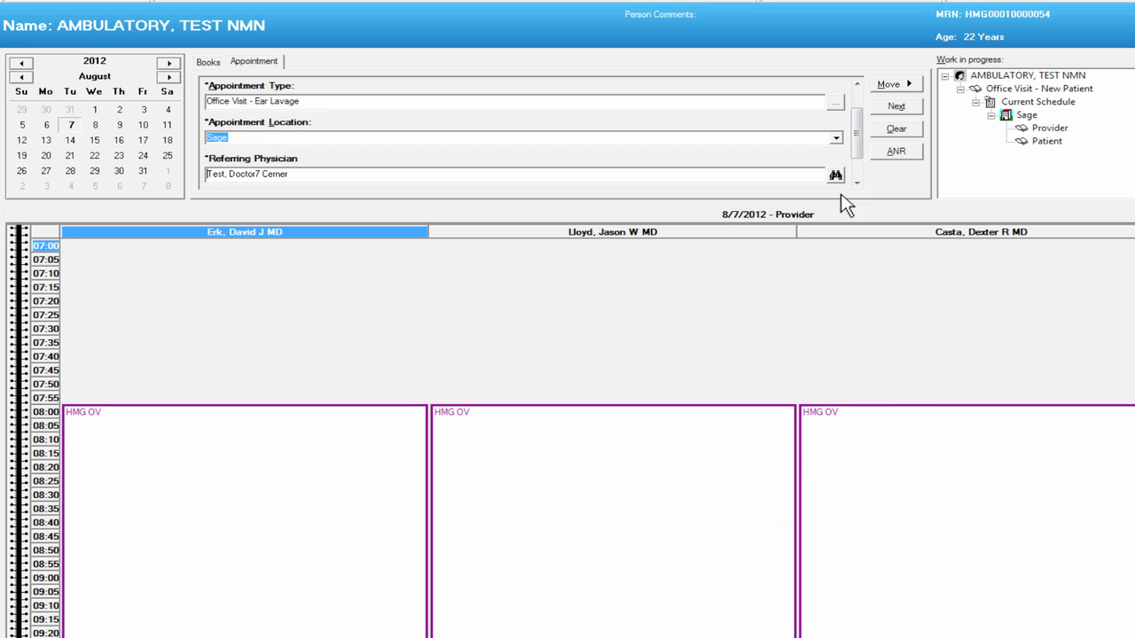
- Move the Ear Lavage visit into the work in progress and review both visits listed there
left_click(856, 183)
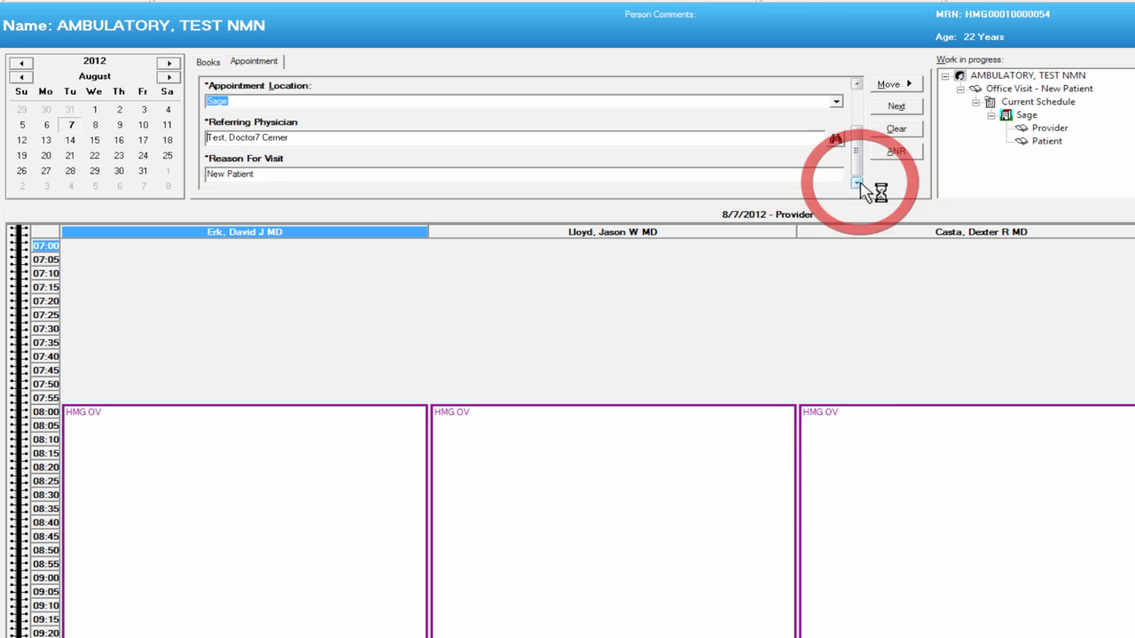
left_click(889, 86)
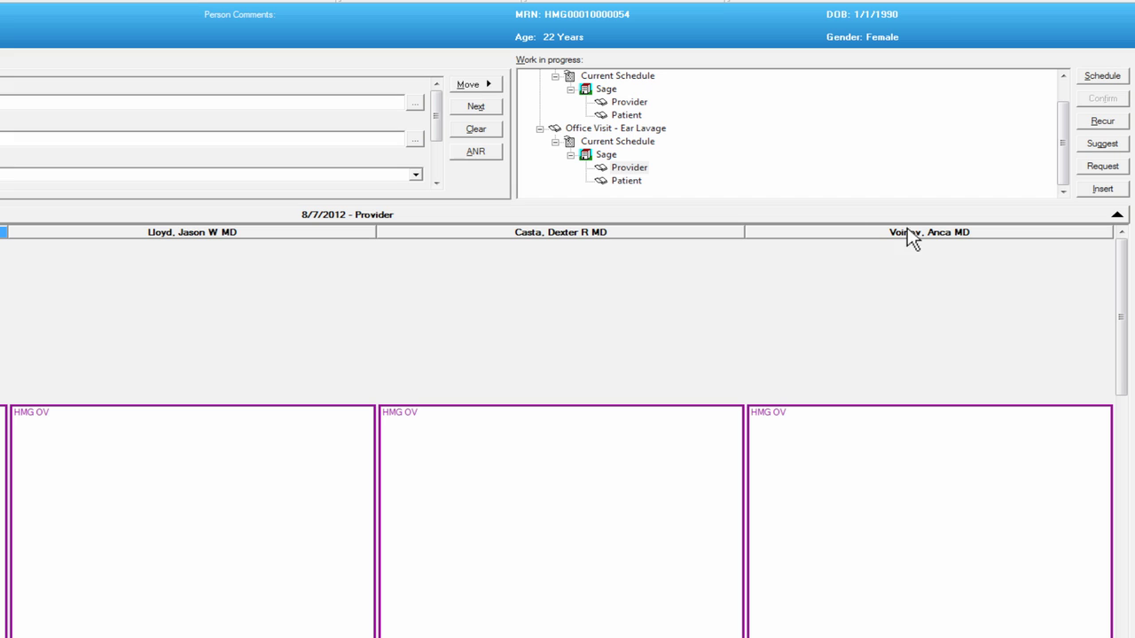
left_click_drag(1067, 170, 1068, 105)
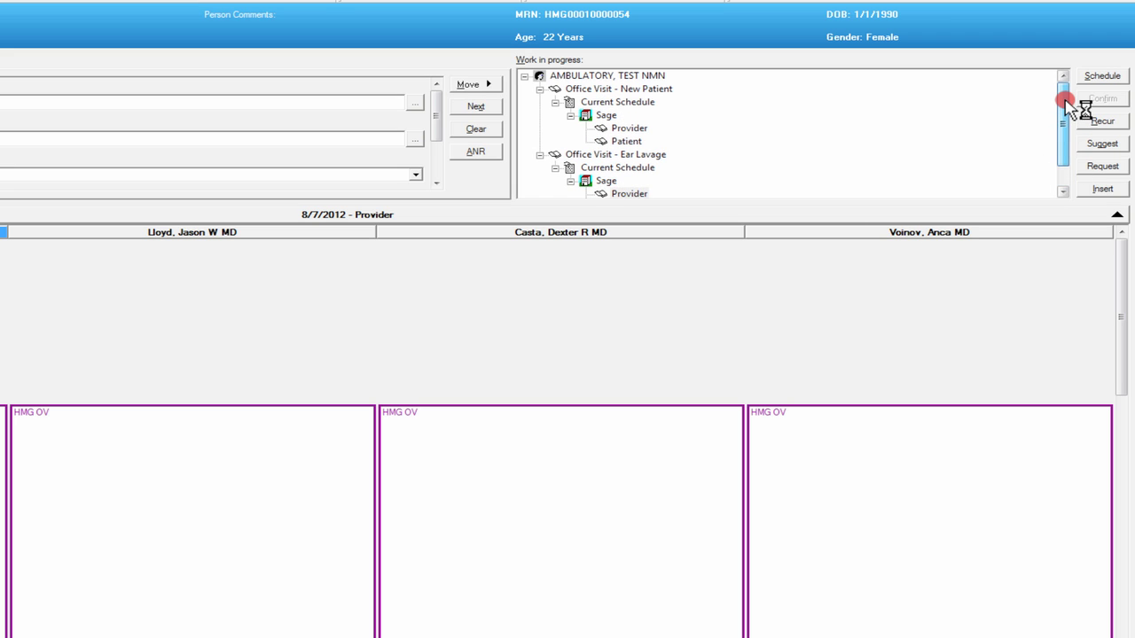
mouse_move(1068, 103)
left_mouse_down()
mouse_move(1064, 157)
mouse_move(1065, 115)
left_mouse_up()
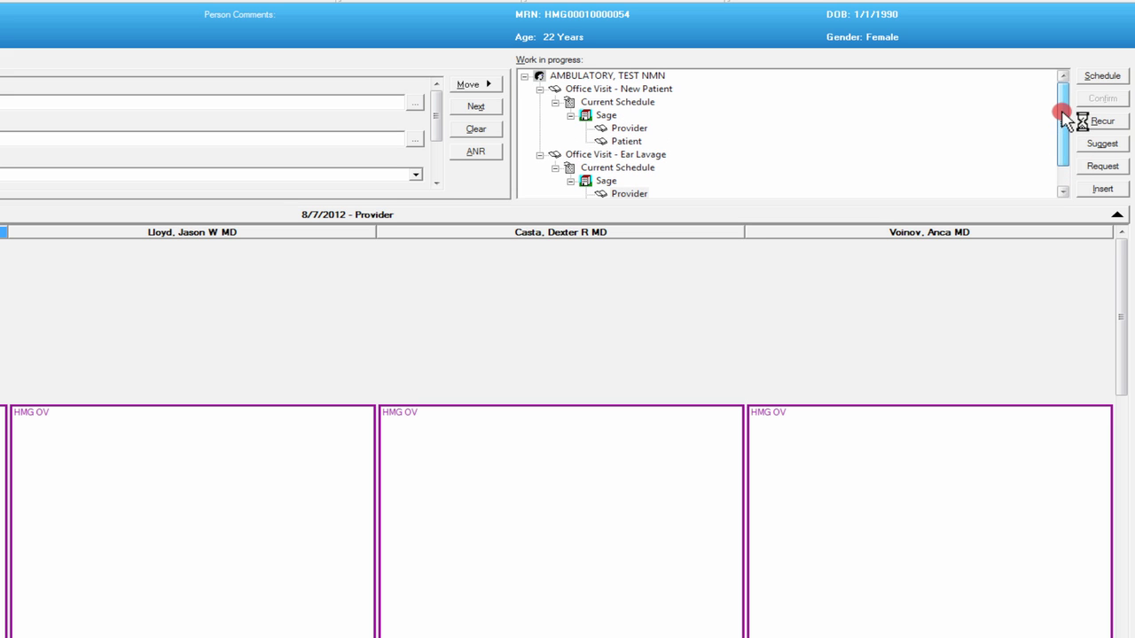
- Generate suggested schedules for the New Patient and Ear Lavage visits together, and enlarge the suggestions window to show all columns
left_click(1100, 144)
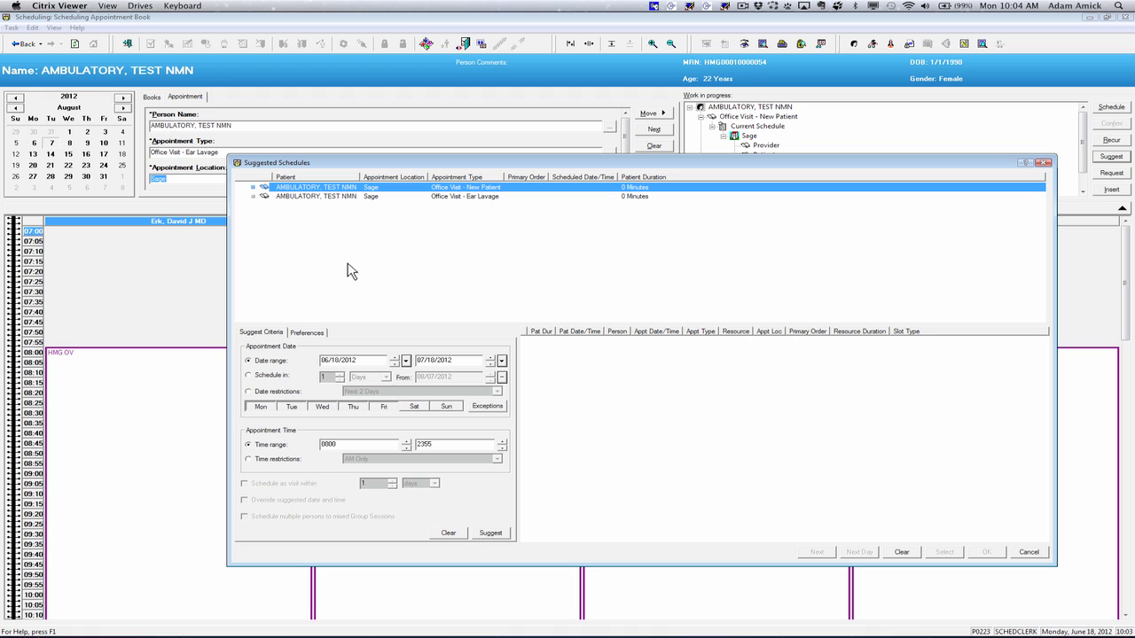
left_click(379, 197, "shift")
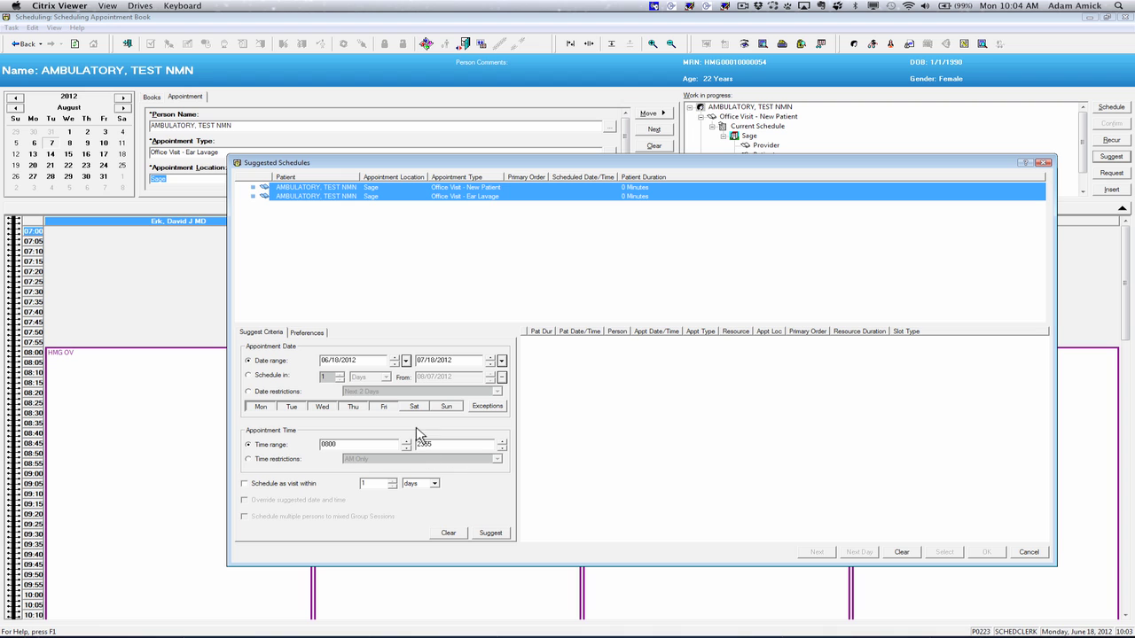
left_click(490, 534)
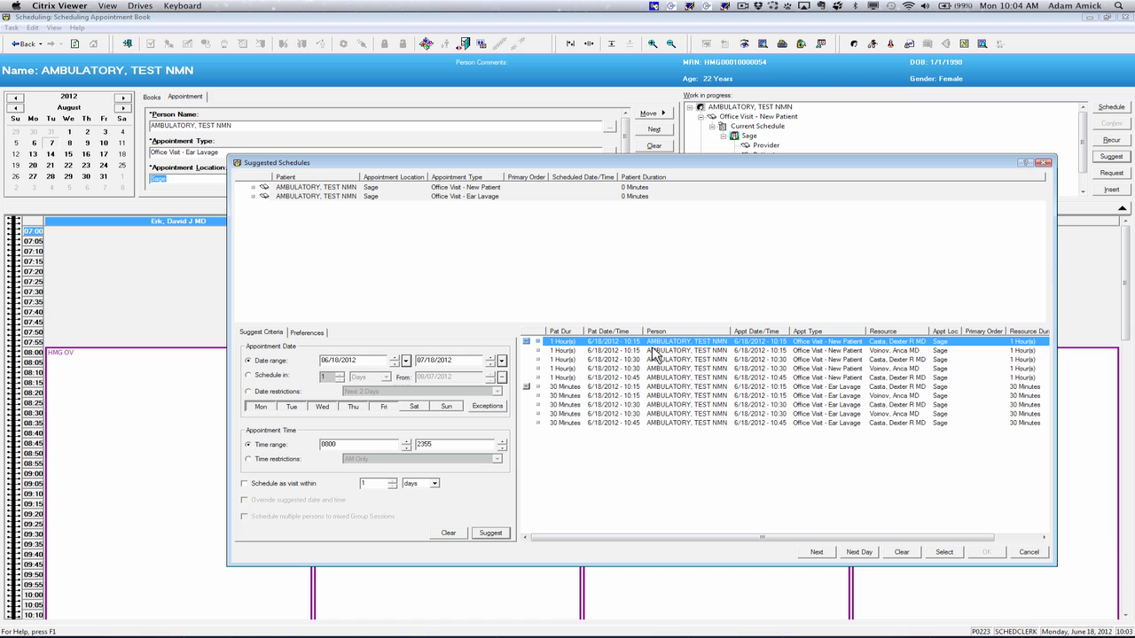
left_click_drag(815, 160, 650, 90)
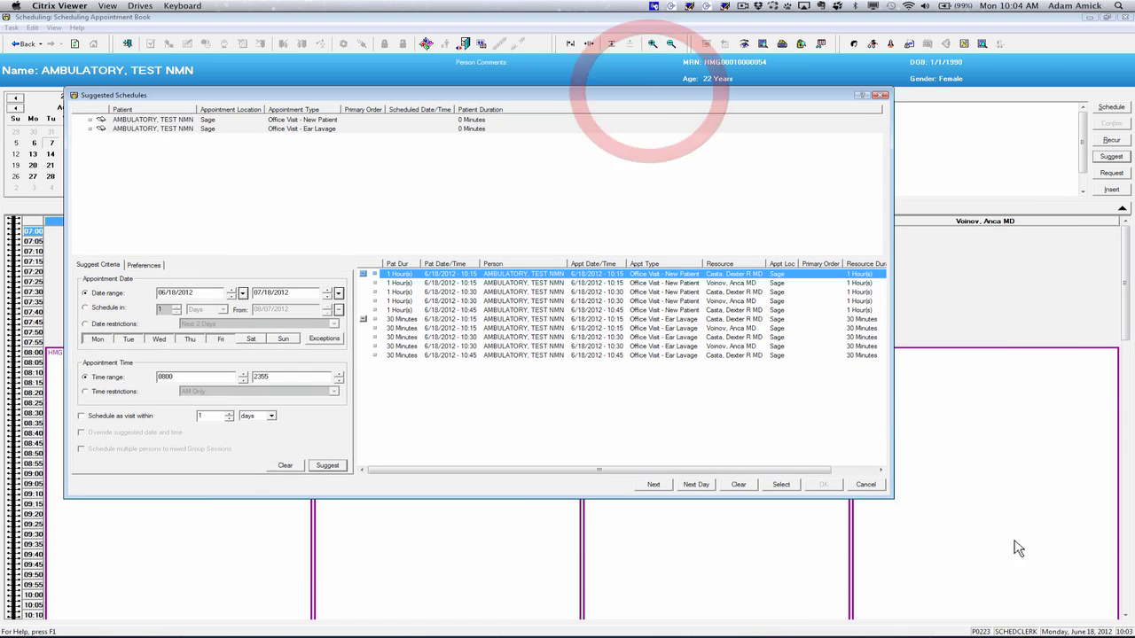
left_click(893, 493)
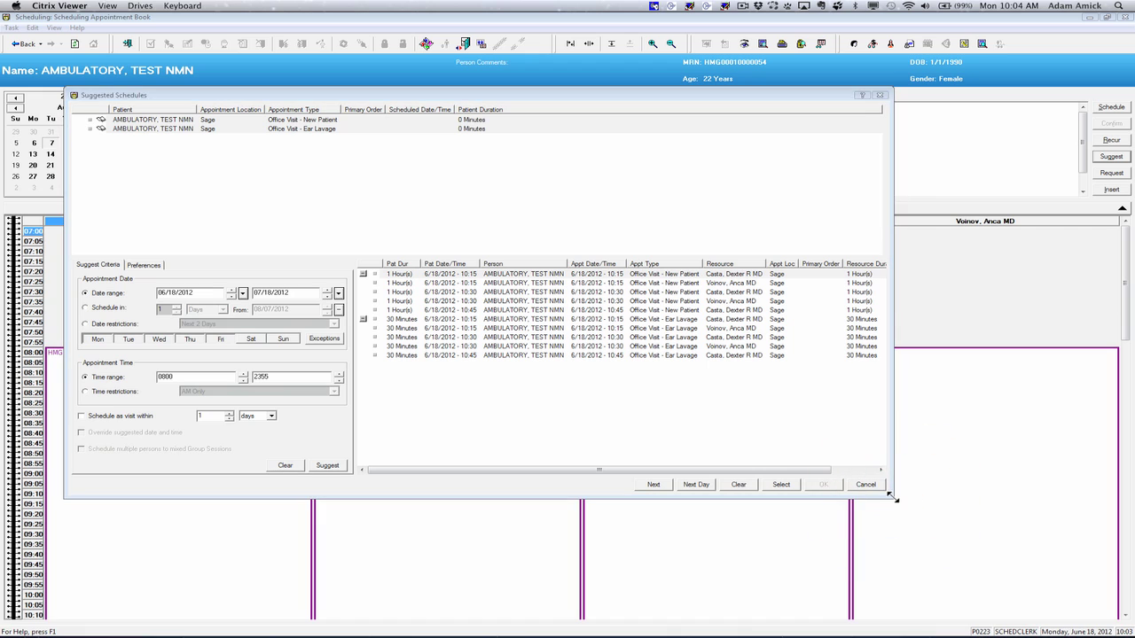
left_click_drag(900, 499, 1071, 576)
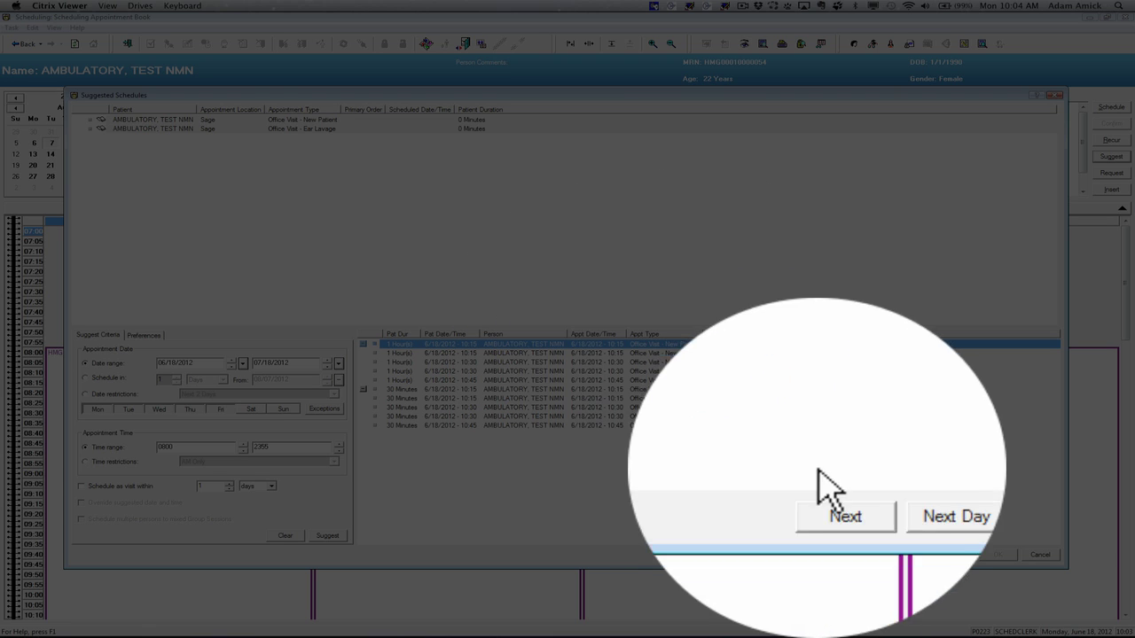
- Try the first 6/18/2012 10:15 New Patient slot, and switch the selection to the second provider's 10:15 slot
left_click(955, 556)
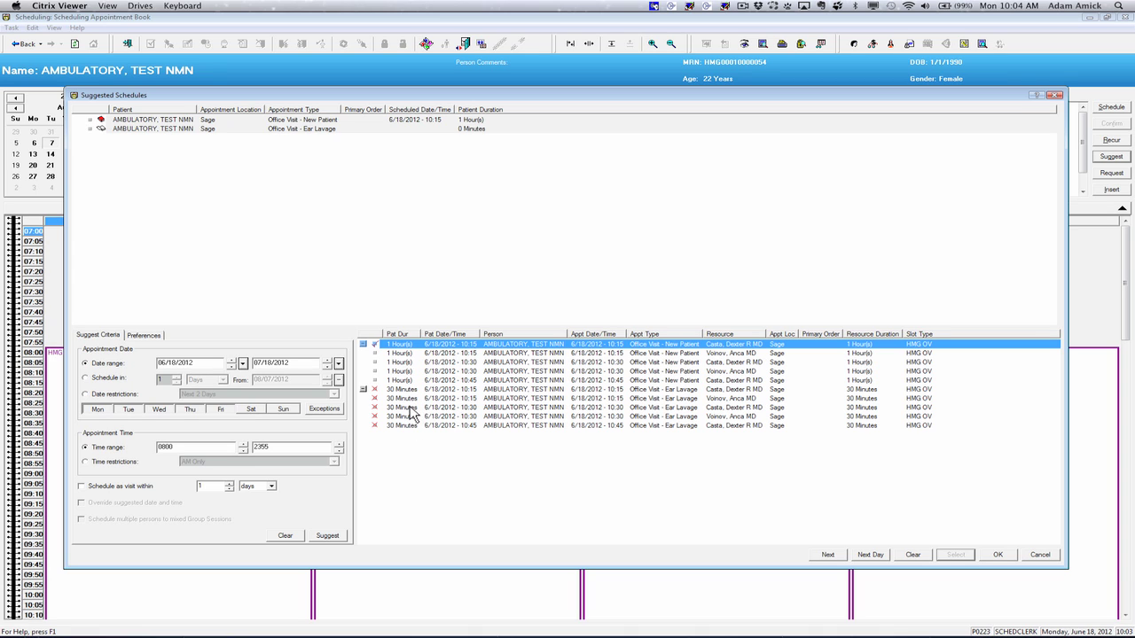
left_click(439, 355)
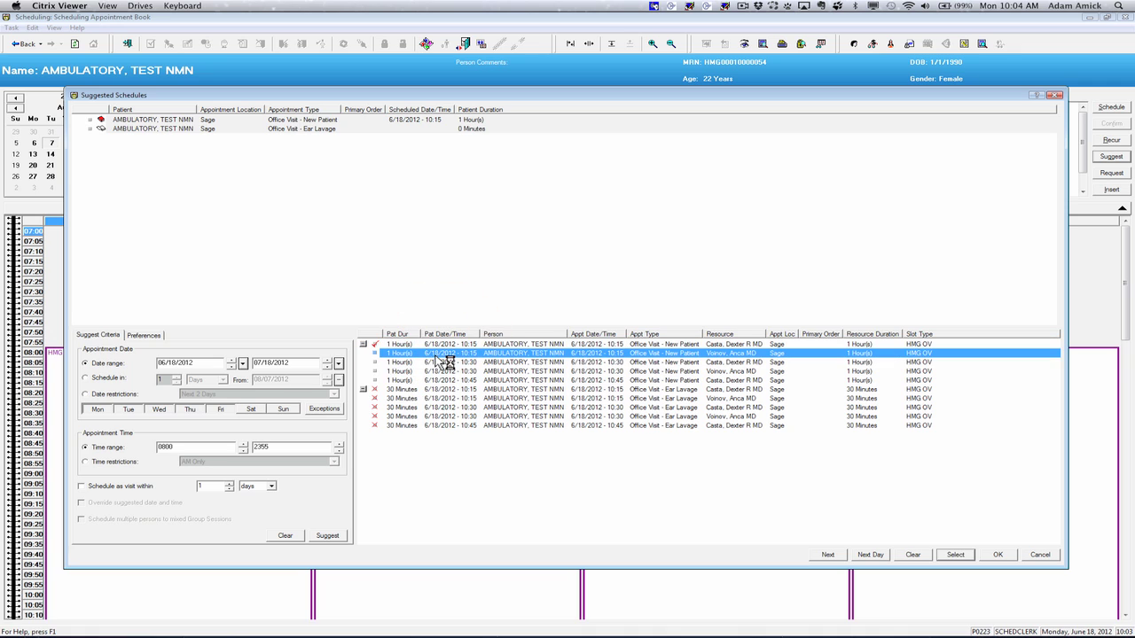
left_click(954, 555)
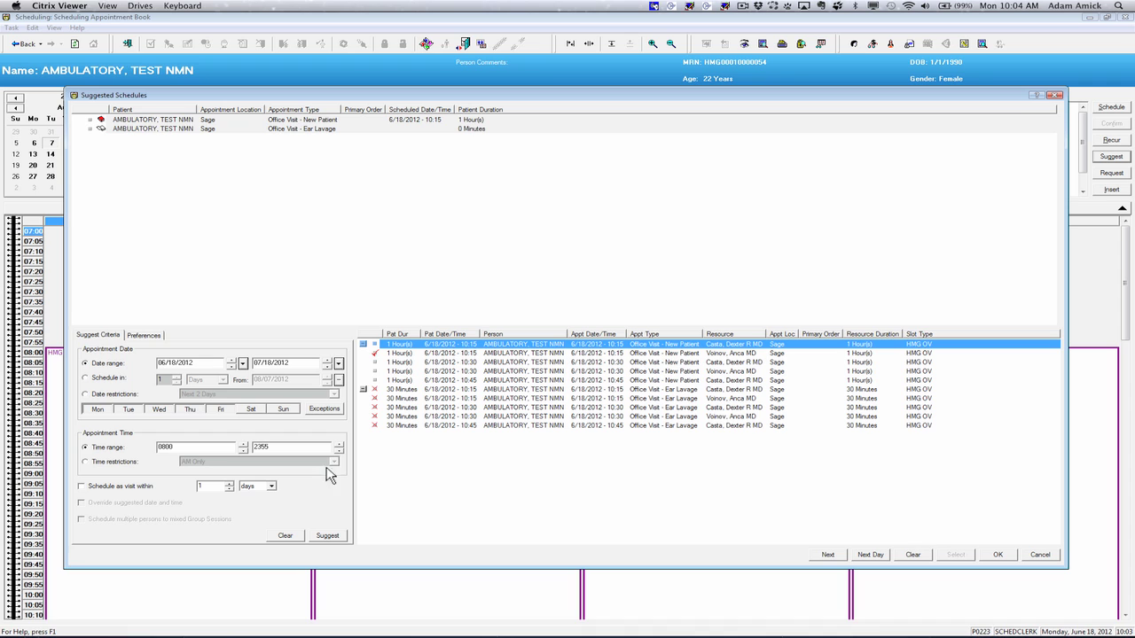
- Set the number of suggestions to return to 10 and regenerate the suggested schedules
left_click(342, 538)
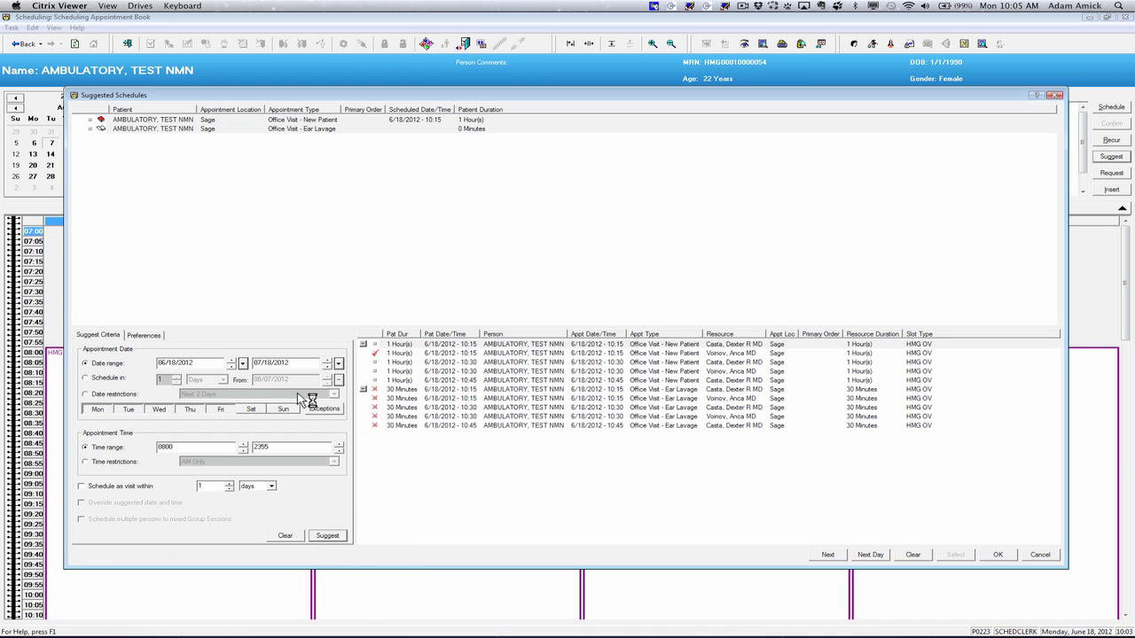
left_click(145, 338)
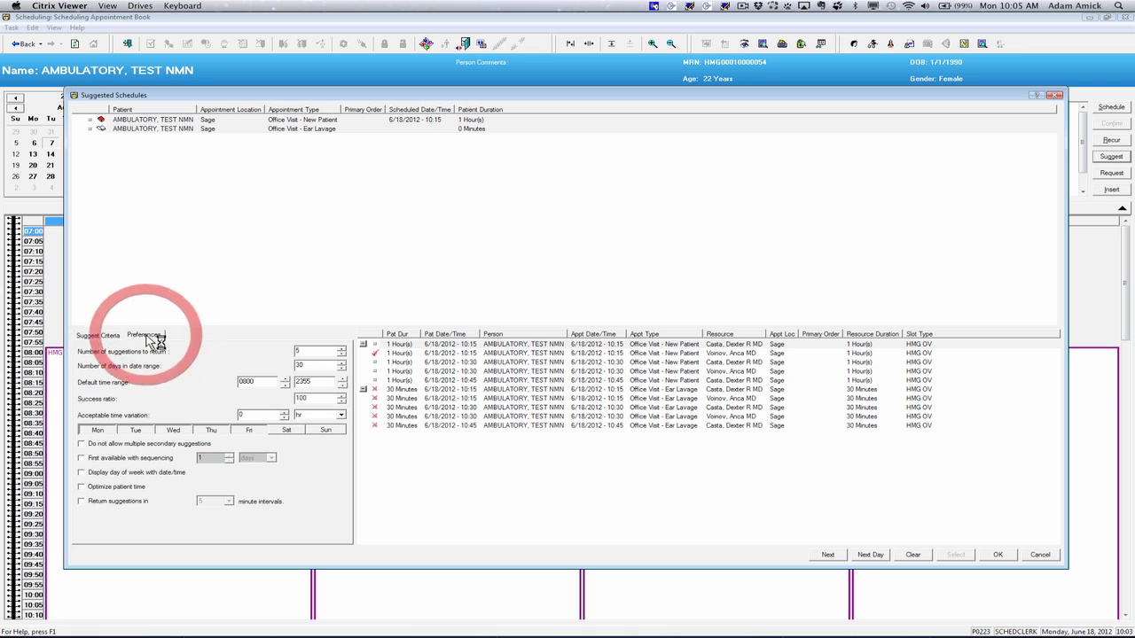
double_click(317, 352)
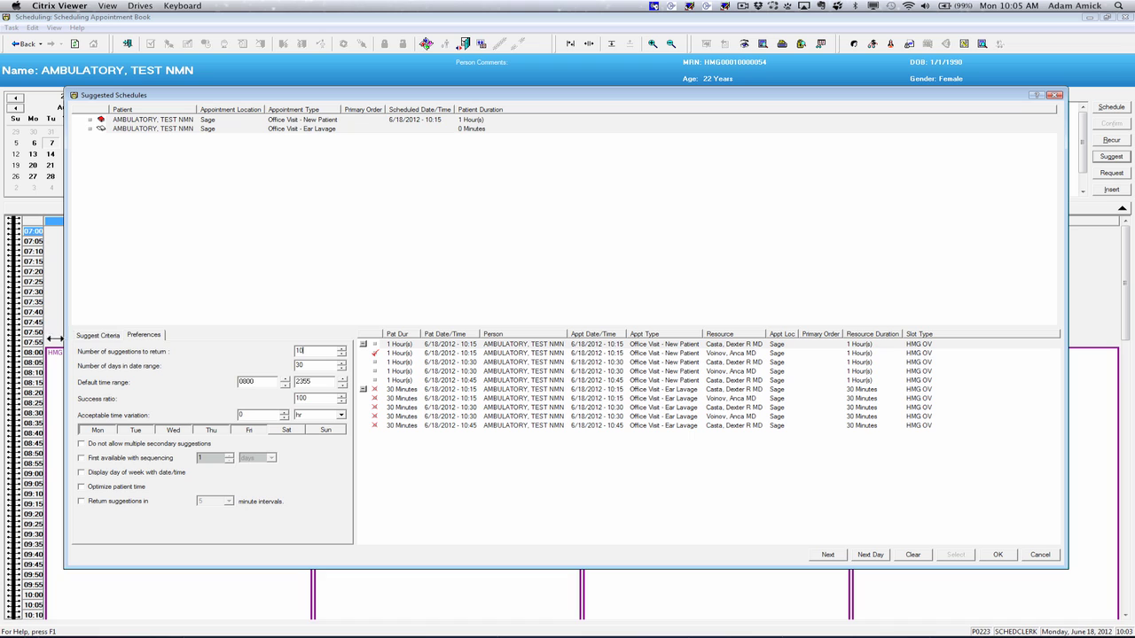
left_click(96, 339)
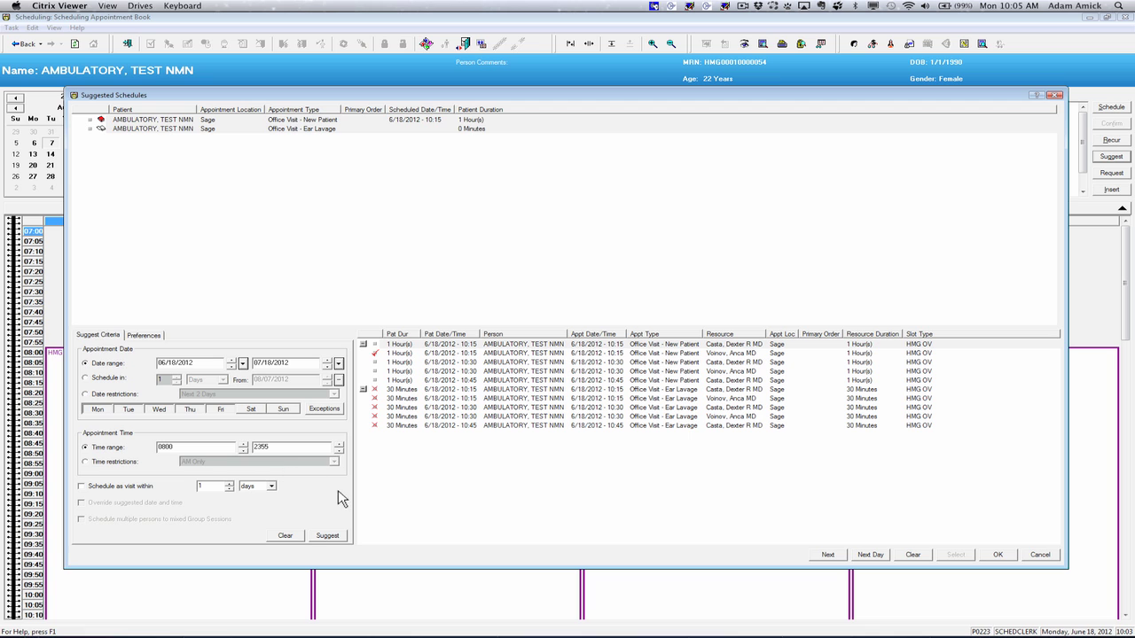
left_click(293, 538)
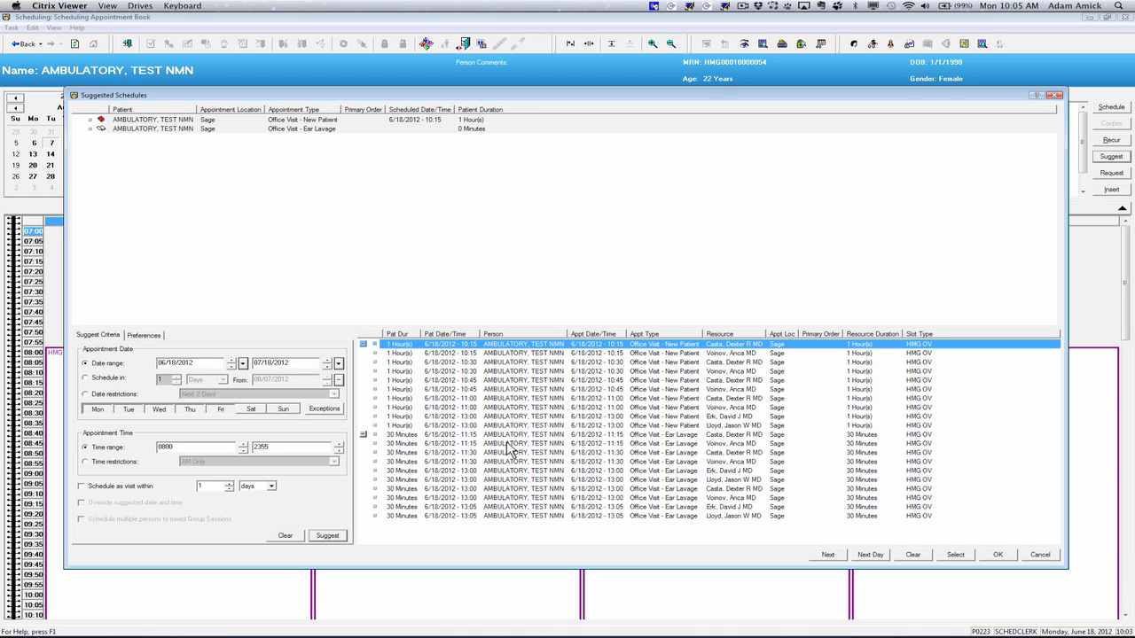
- Select the first 6/18/2012 10:15 New Patient slot and the first 11:15 Ear Lavage slot, and accept both suggestions
left_click(957, 555)
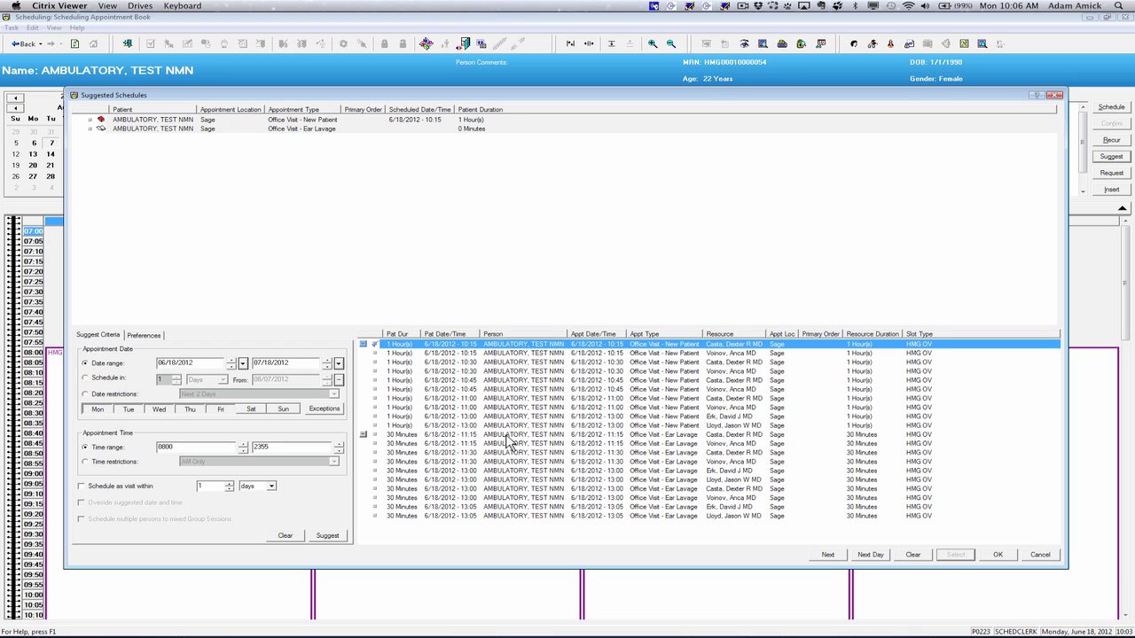
left_click(506, 435)
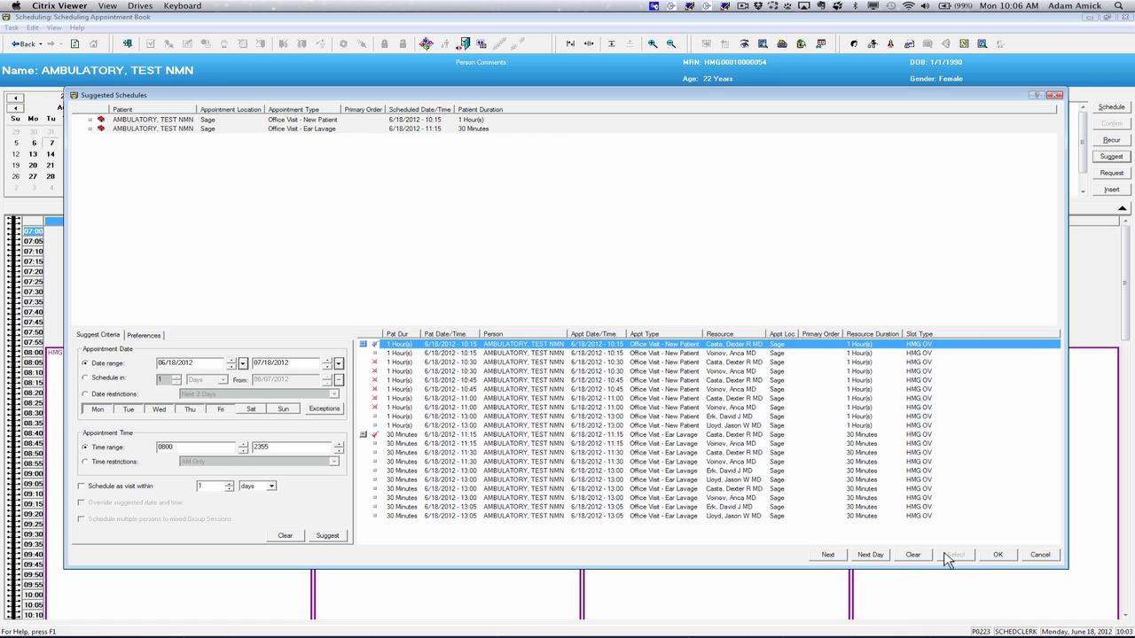
left_click(999, 554)
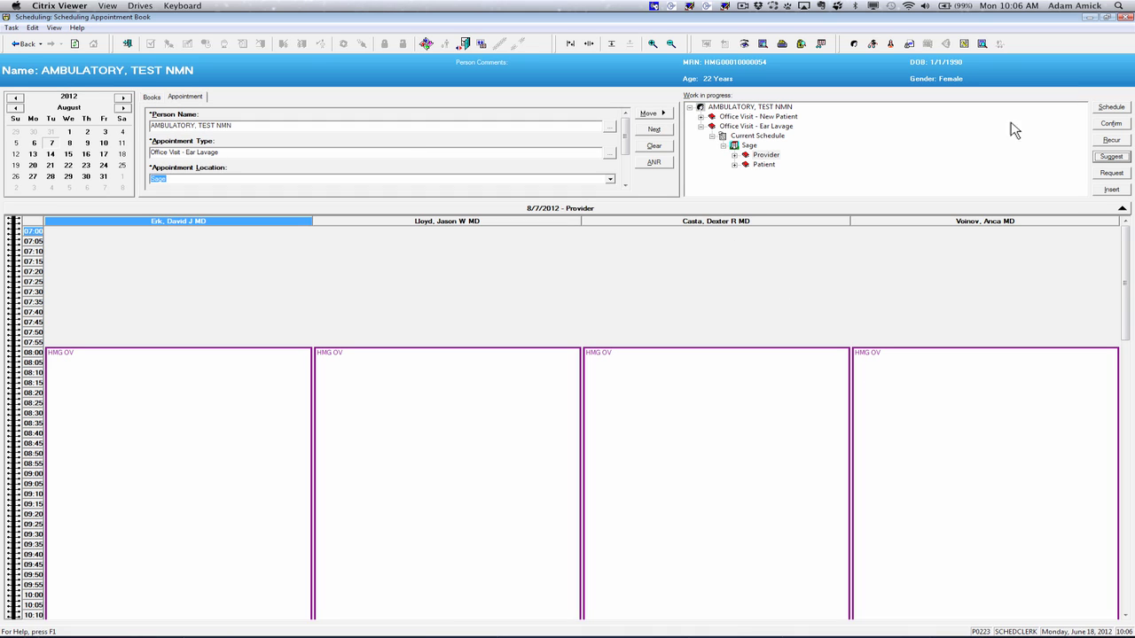
- Regenerate suggestions for both visits together, choose the first 10:15 New Patient and 11:15 Ear Lavage slots again, and accept them
left_click(1102, 158)
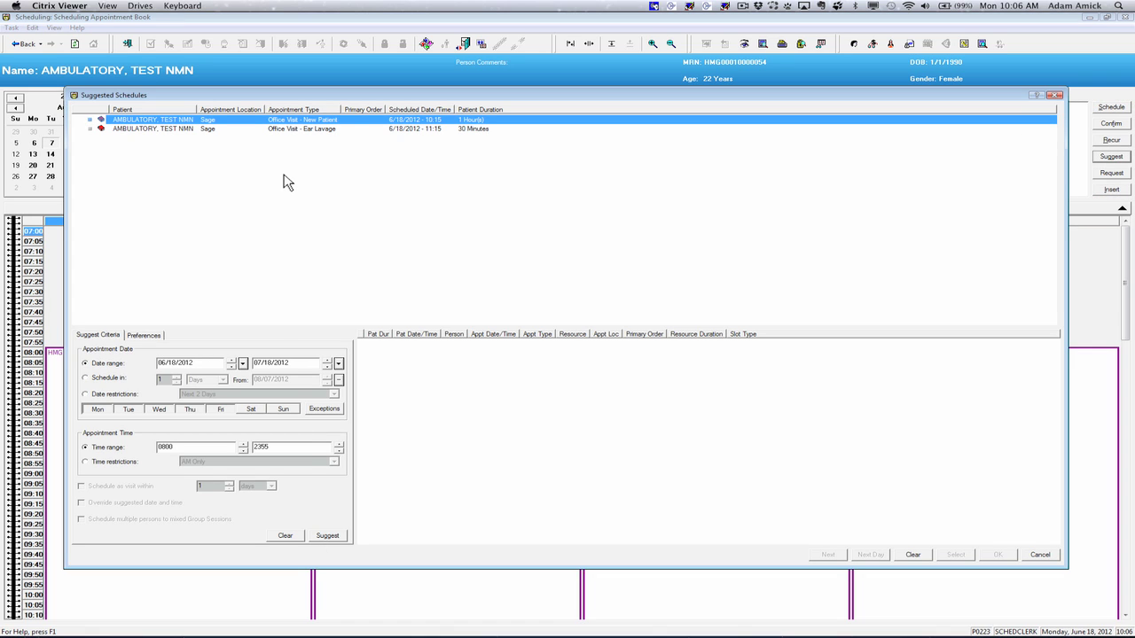
left_click(306, 129, "shift")
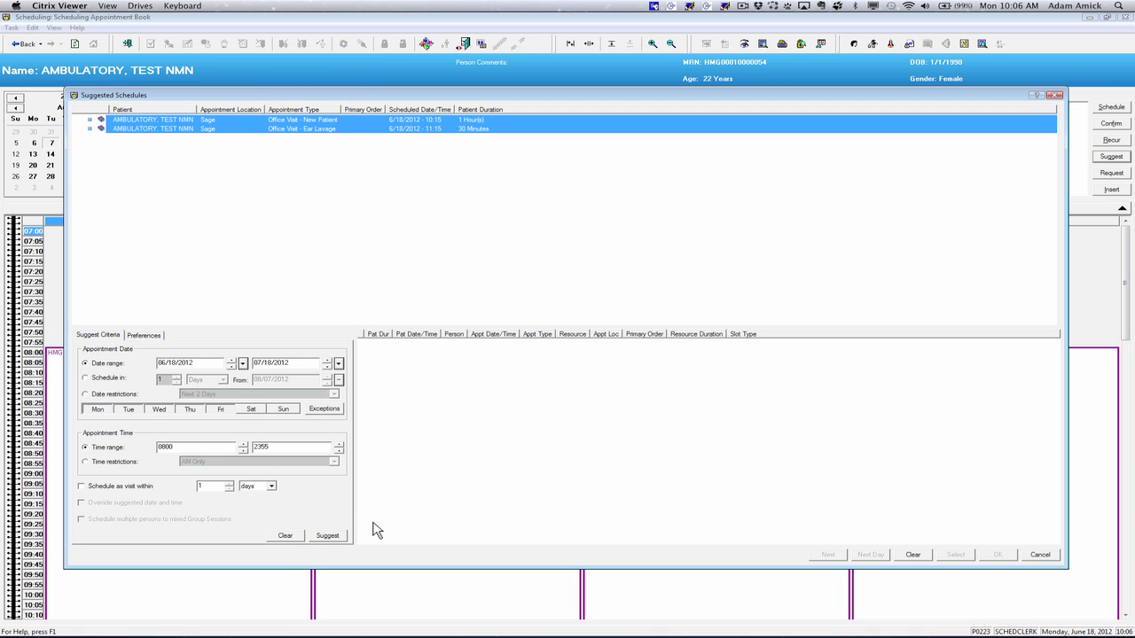
left_click(337, 535)
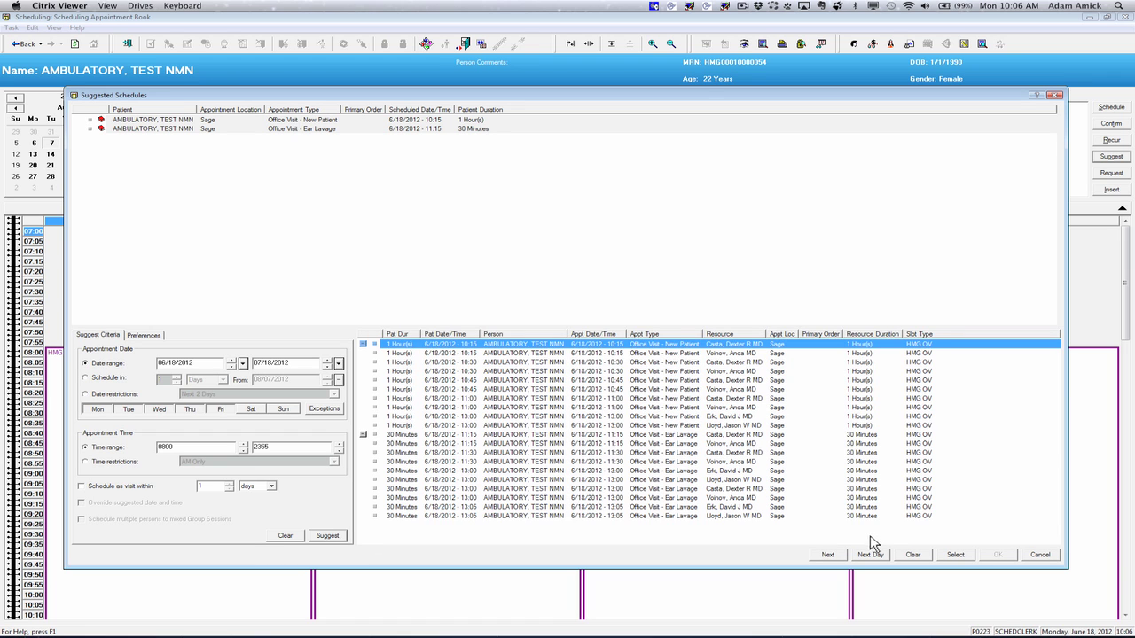
left_click(954, 559)
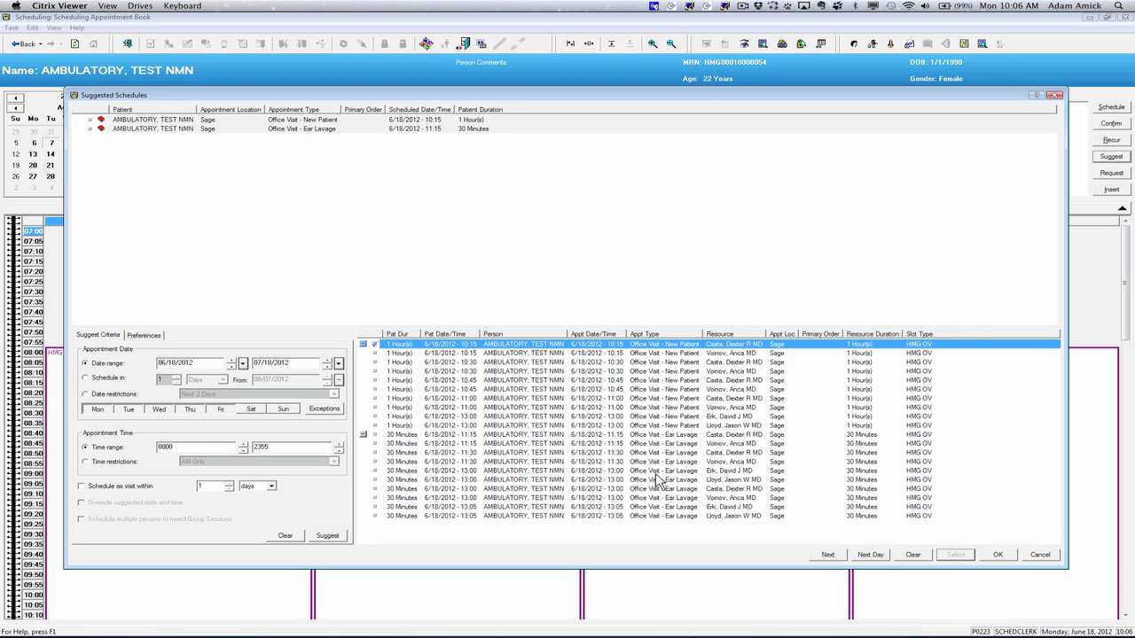
left_click(529, 434)
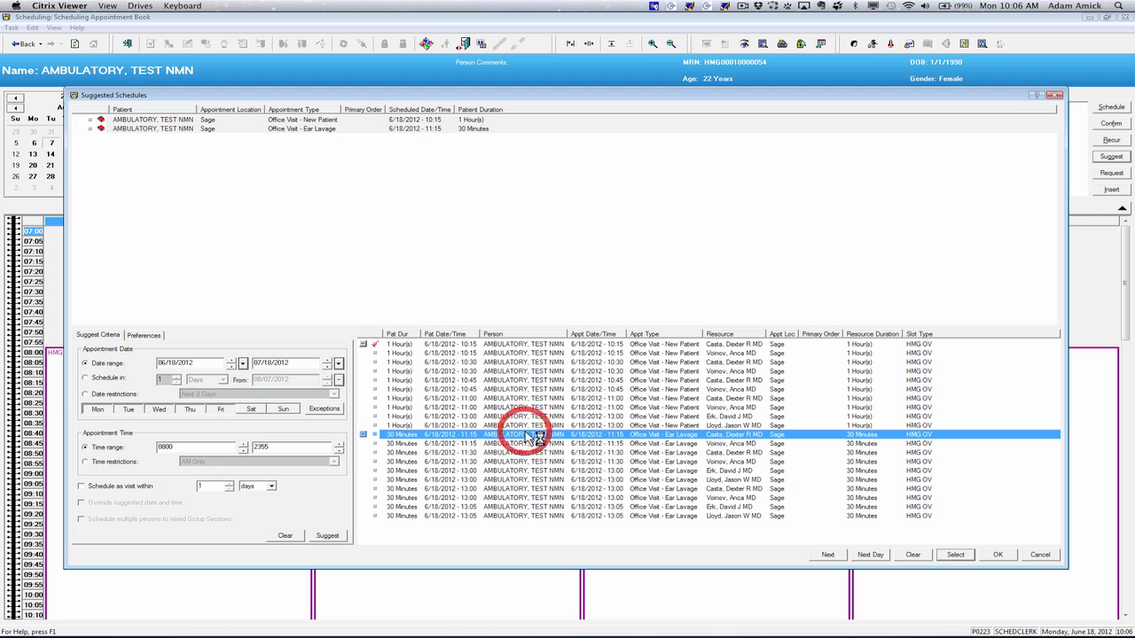
left_click(951, 556)
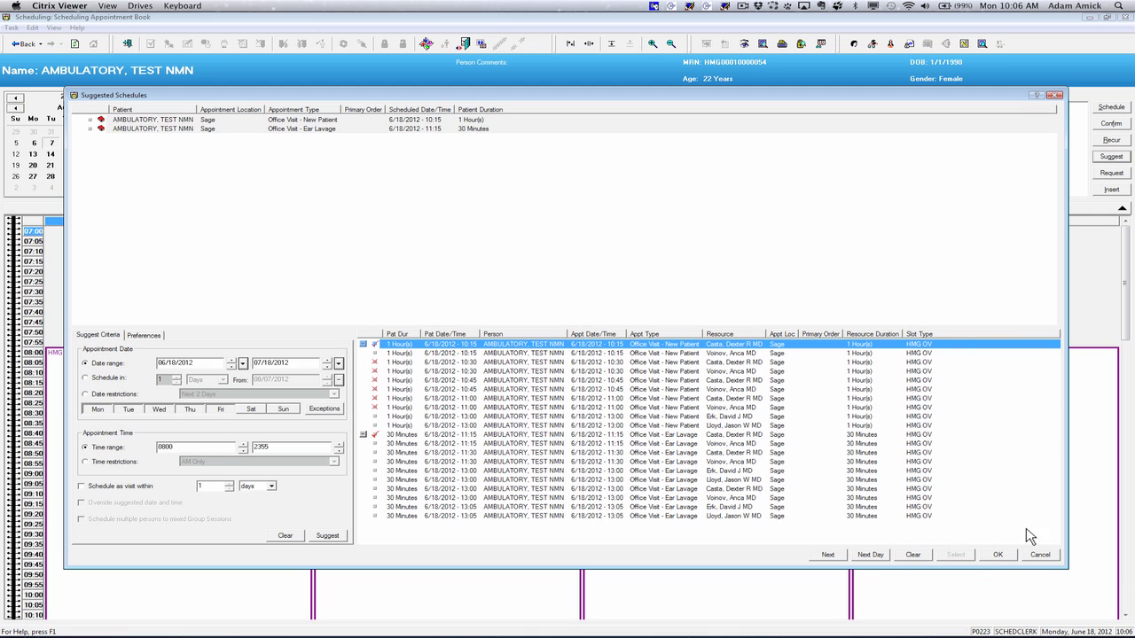
left_click(999, 554)
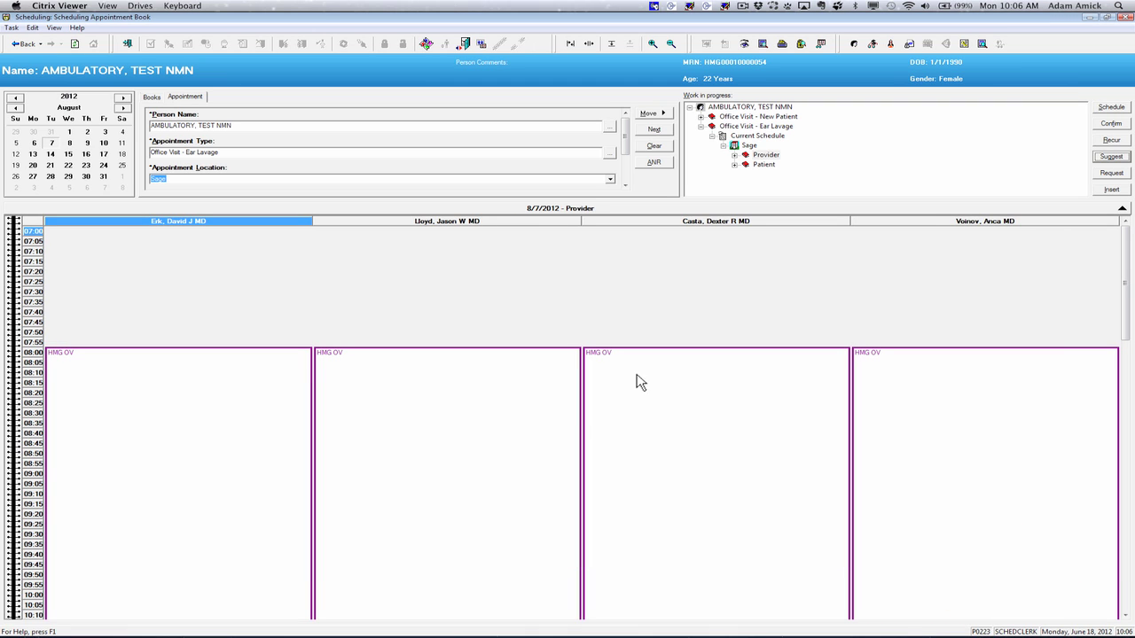
- Show June 18, 2012 in the appointment book and examine the two pending visits in the late morning
left_click(15, 108)
left_click(15, 109)
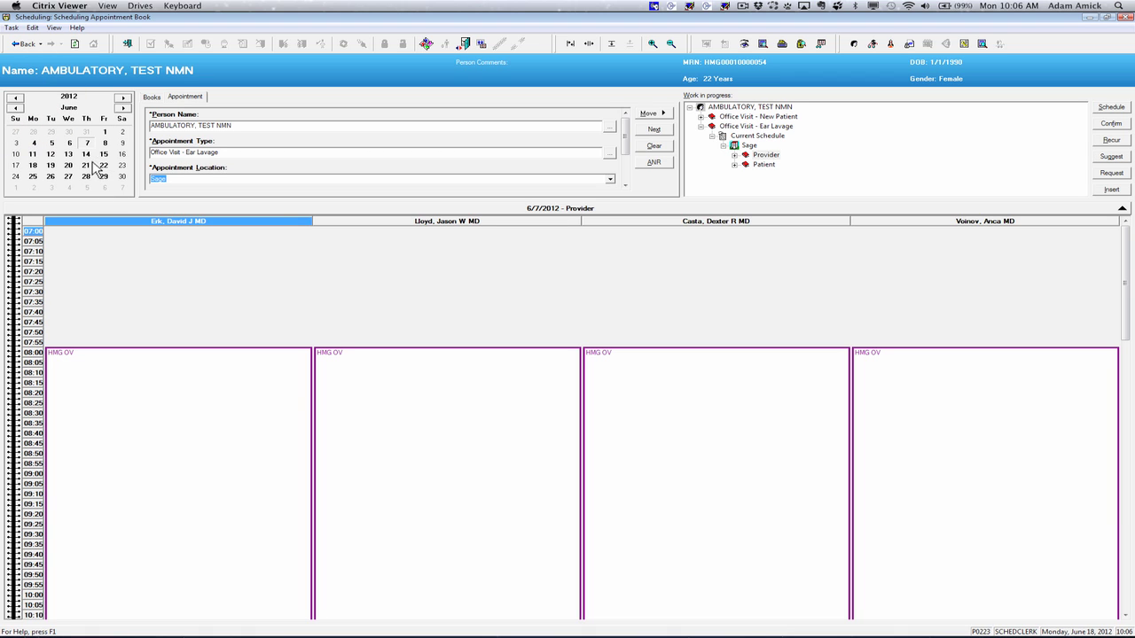
left_click(36, 166)
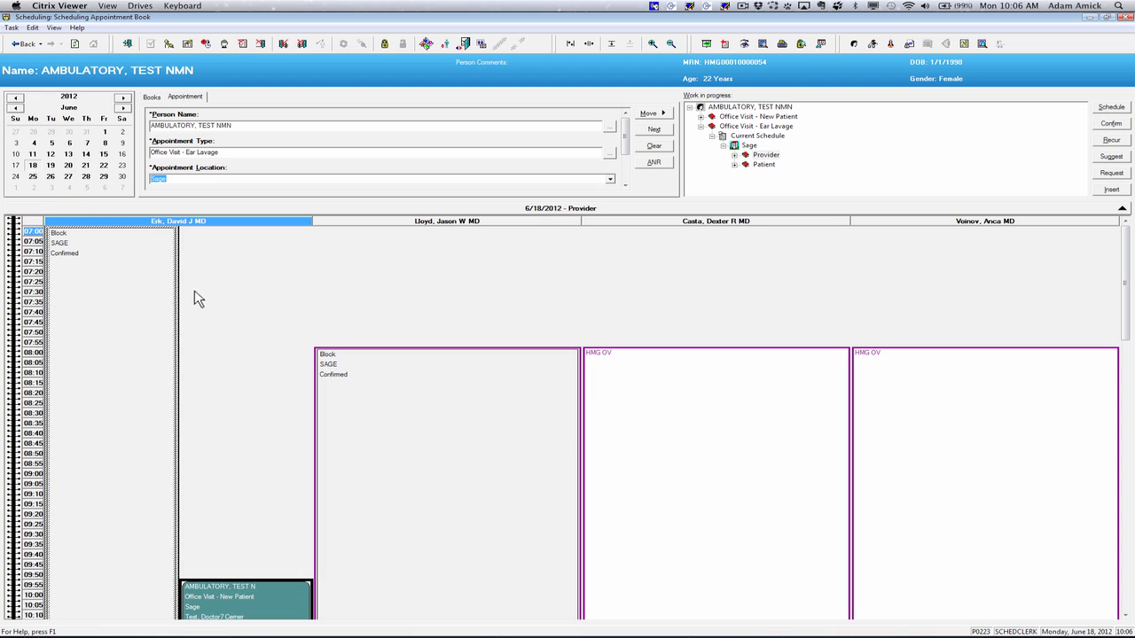
left_click_drag(1126, 307, 1125, 393)
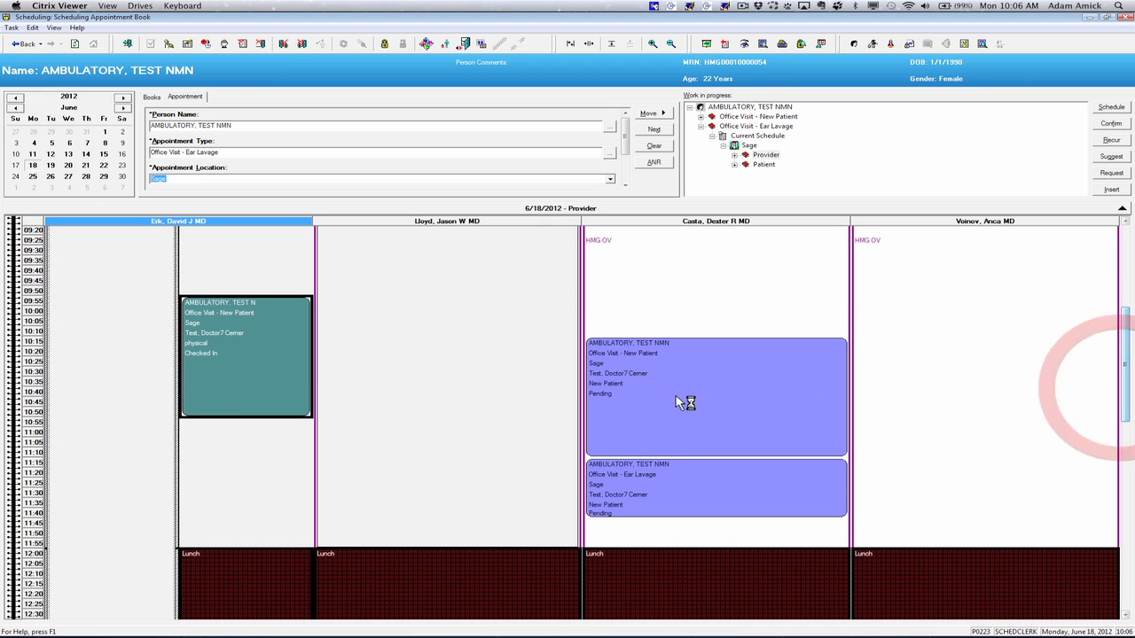
mouse_move(661, 400)
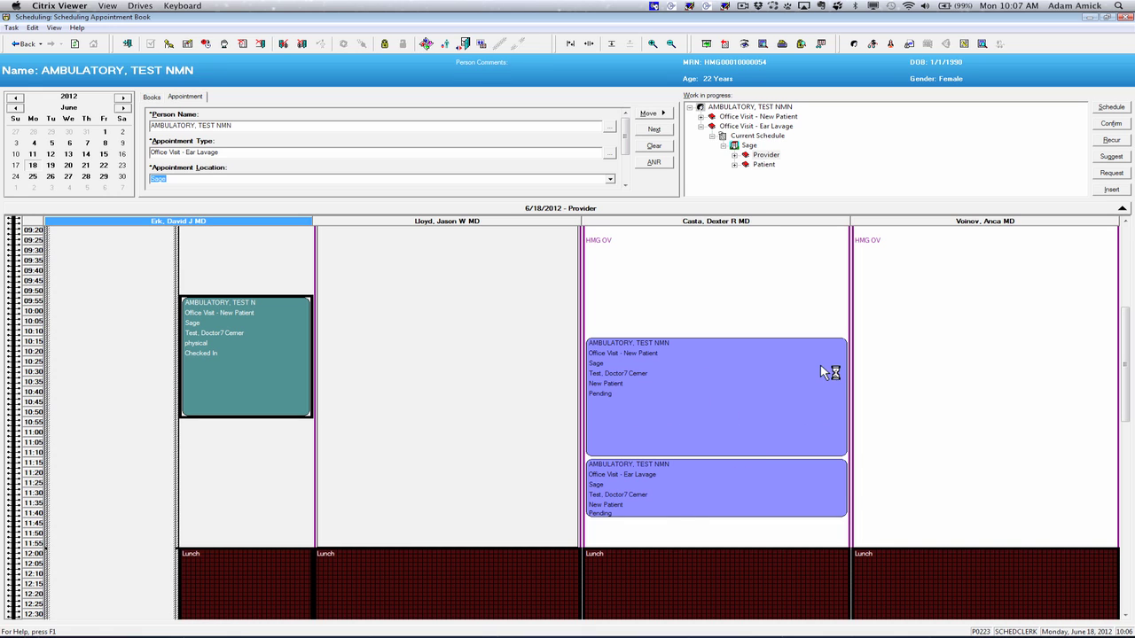
- Start confirming the Ear Lavage visit, add a new encounter for it, and try to complete the pre-registration form
left_click(1109, 125)
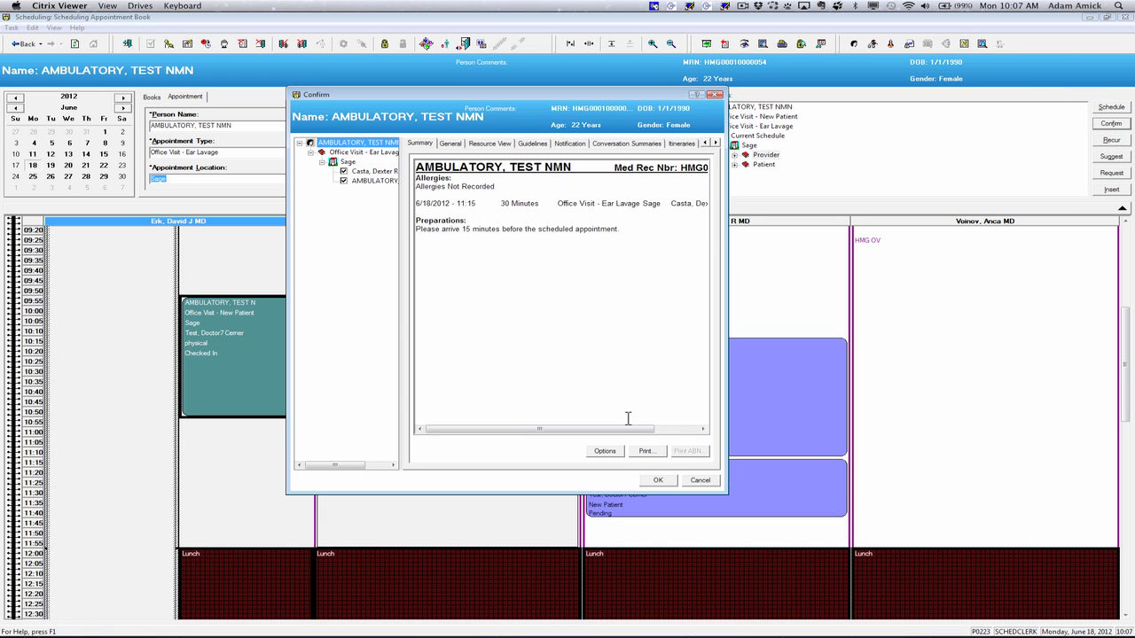
left_click(659, 482)
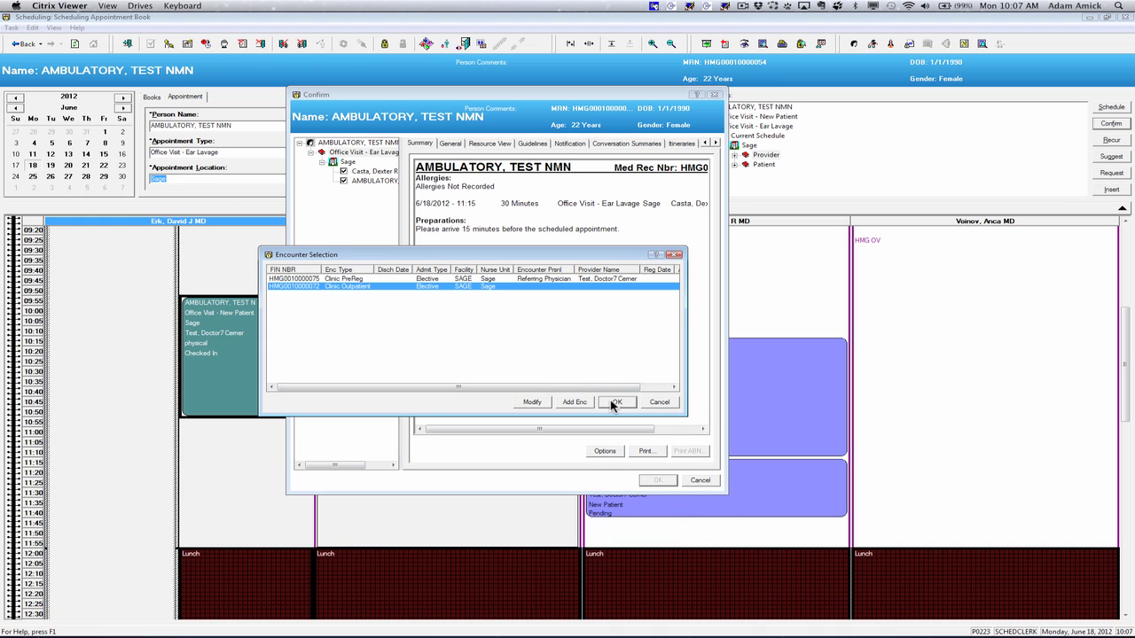
left_click(584, 402)
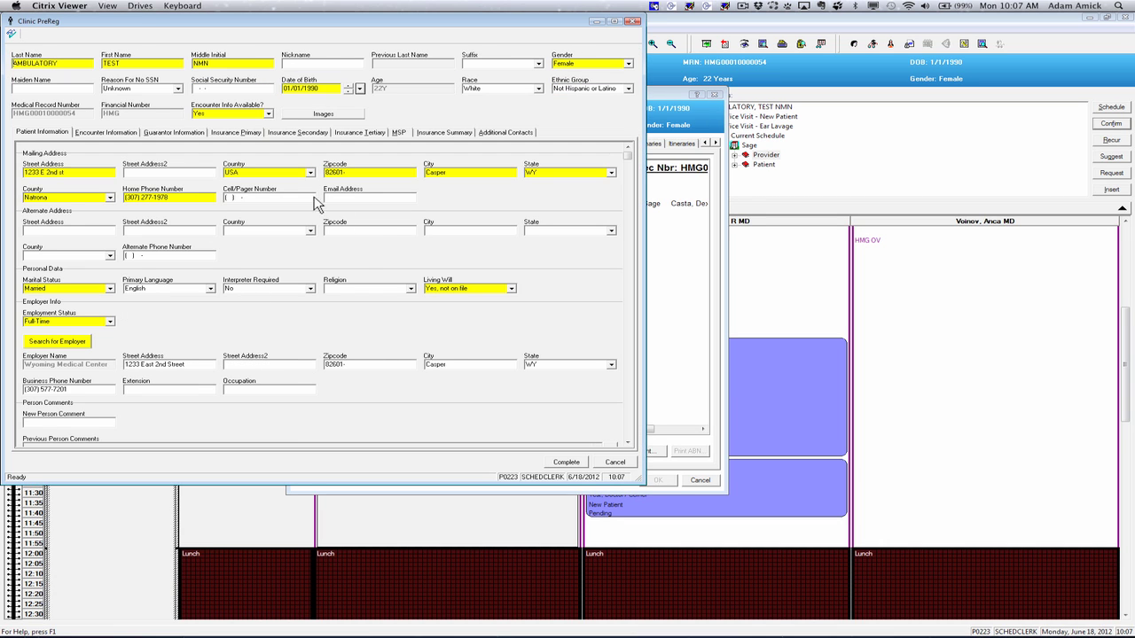
left_click(571, 464)
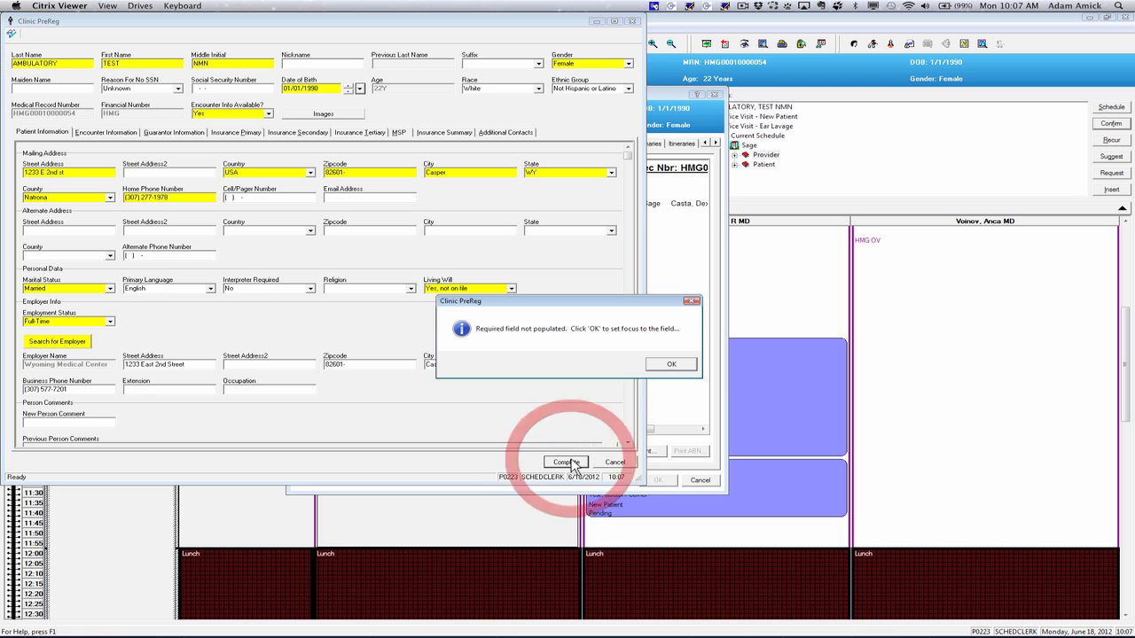
left_click(671, 367)
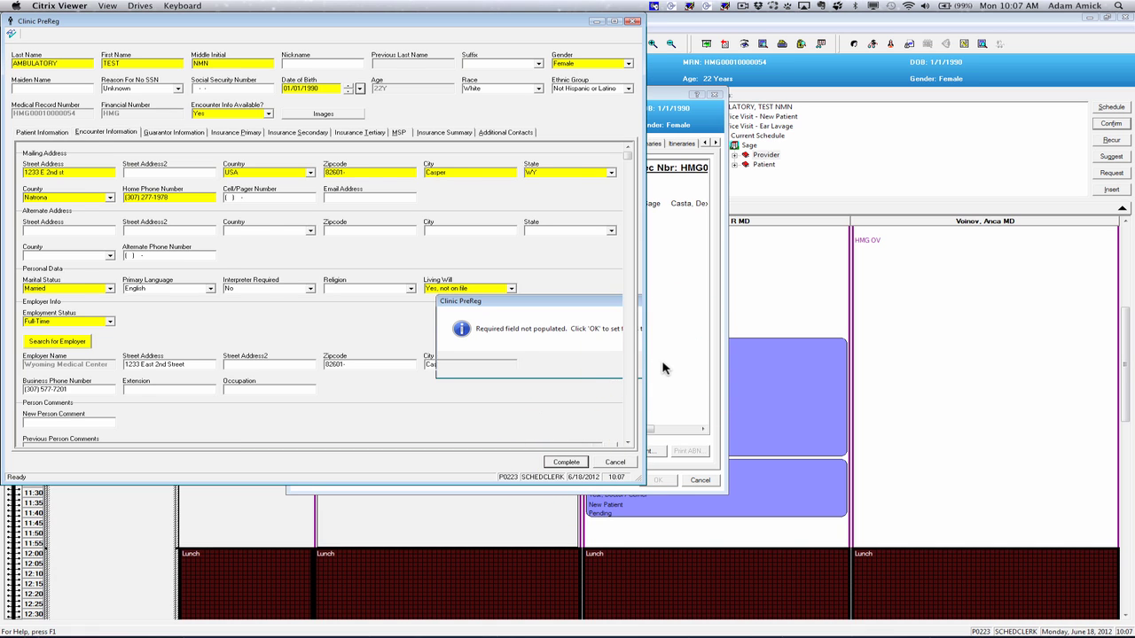
- Set referral source Clinic or Physician Office Referral, medical service Provider Office, admit type Elective, answer the accident question, and complete the pre-registration
left_click(213, 171)
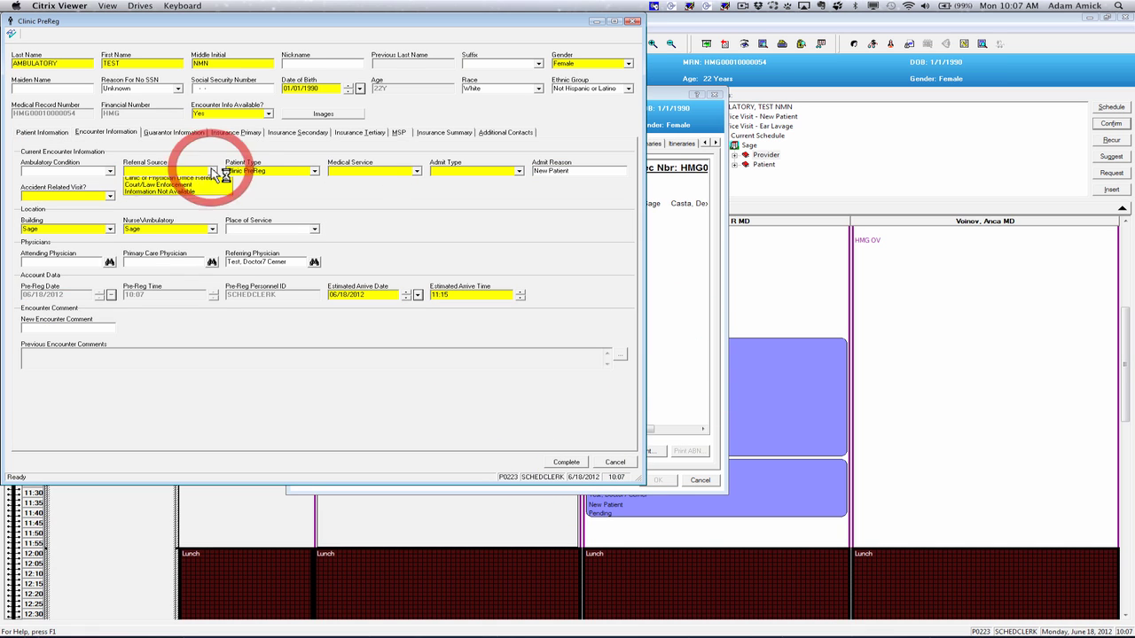
left_click(205, 183)
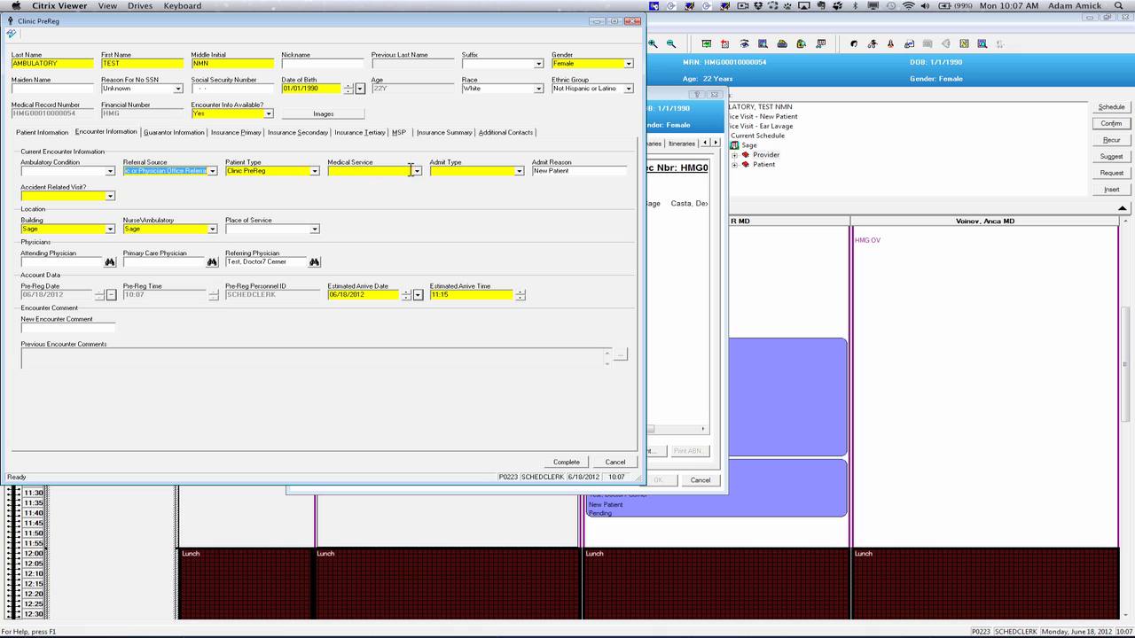
left_click(417, 172)
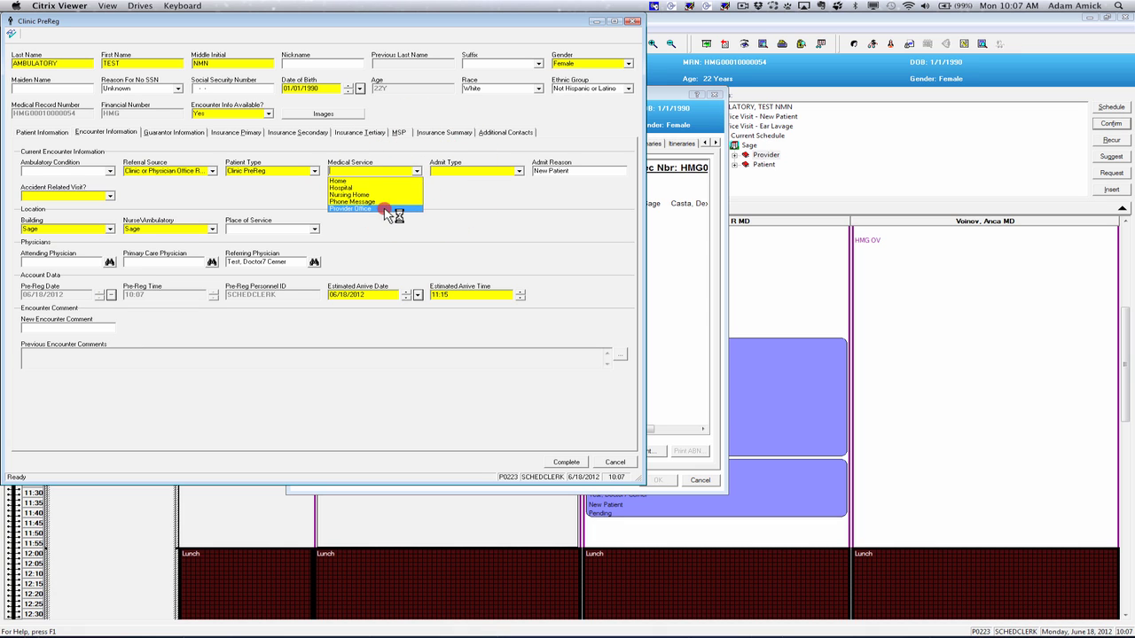
left_click(383, 207)
left_click(519, 171)
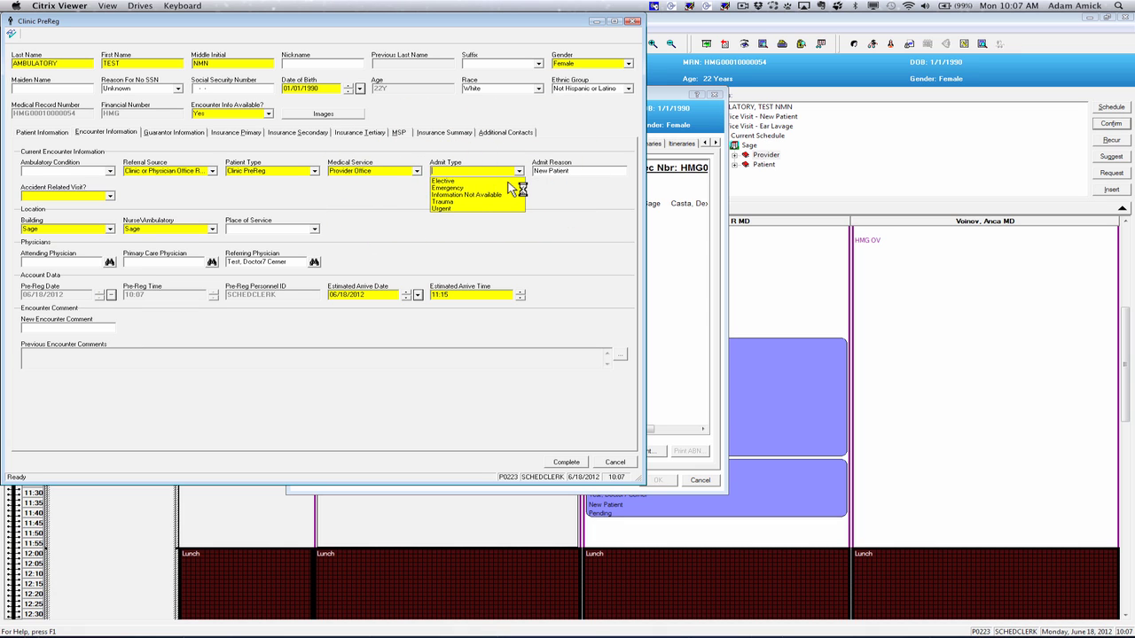
left_click(509, 182)
left_click(110, 196)
left_click(88, 206)
left_click(566, 463)
left_click(667, 375)
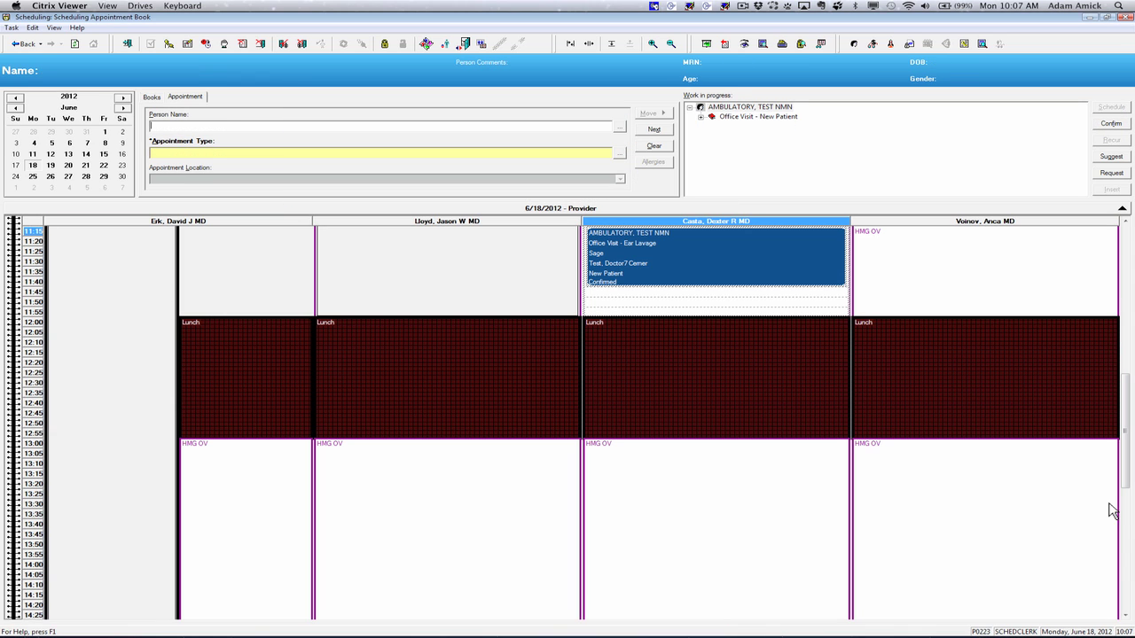
- Confirm the pending 10:15 New Patient visit using the existing Clinic Outpatient encounter
left_click_drag(1126, 483, 1122, 410)
left_click(768, 400)
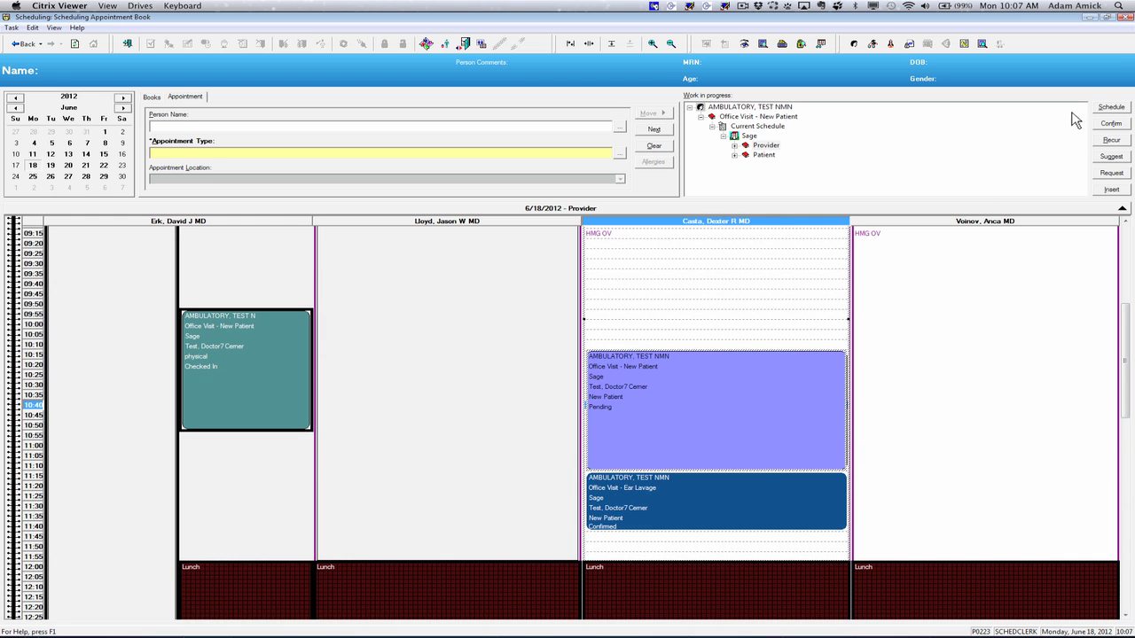
left_click(1111, 124)
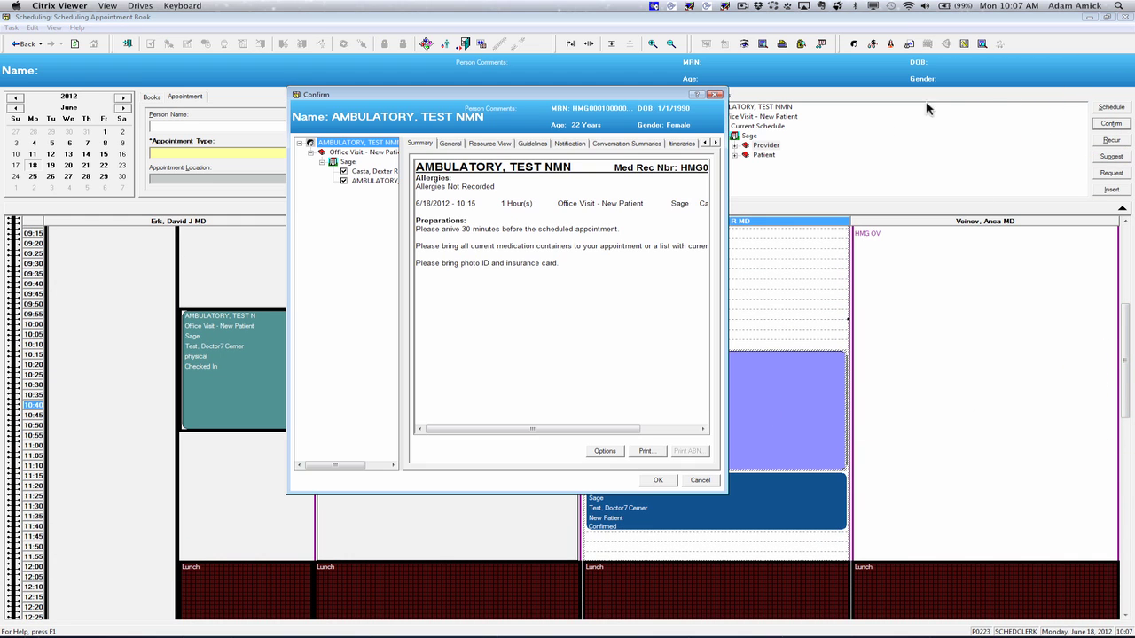
left_click(658, 480)
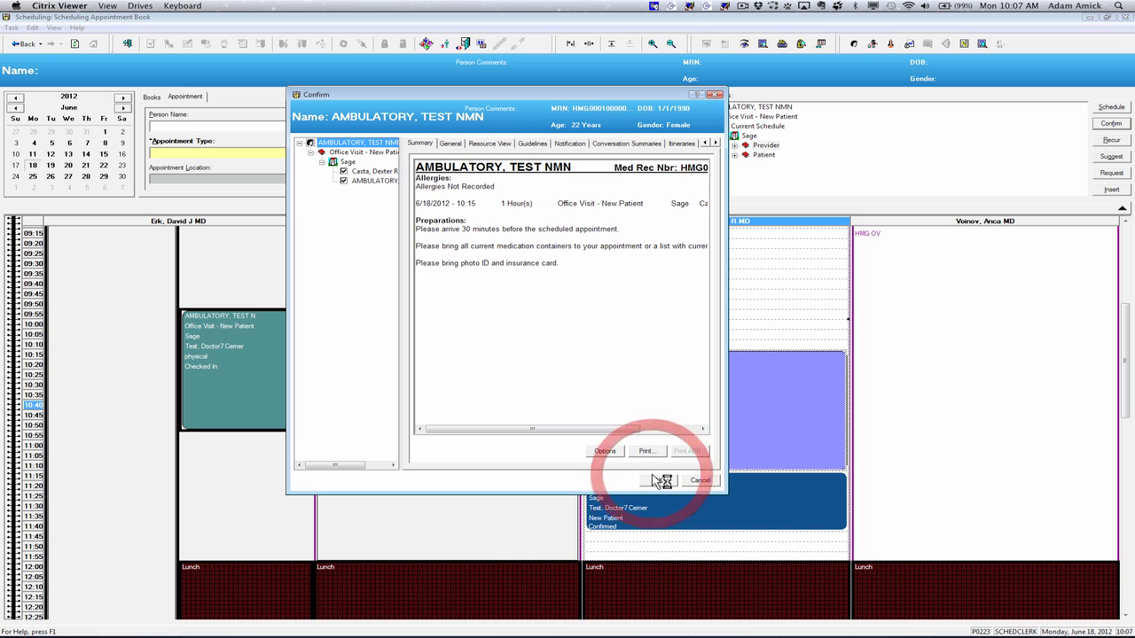
left_click(657, 482)
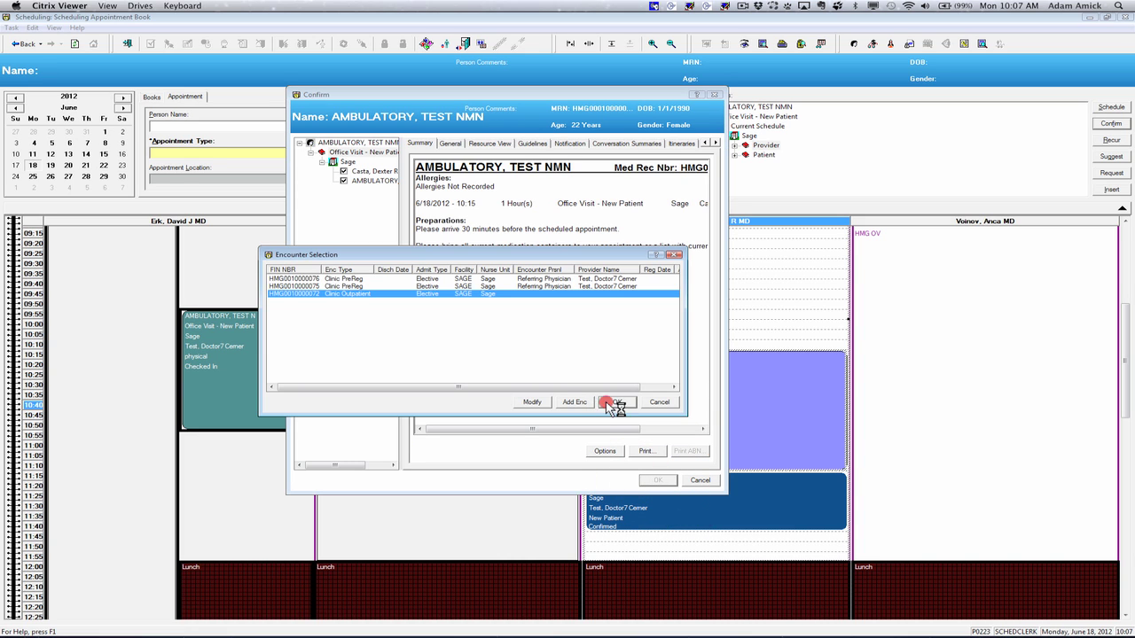
left_click(612, 405)
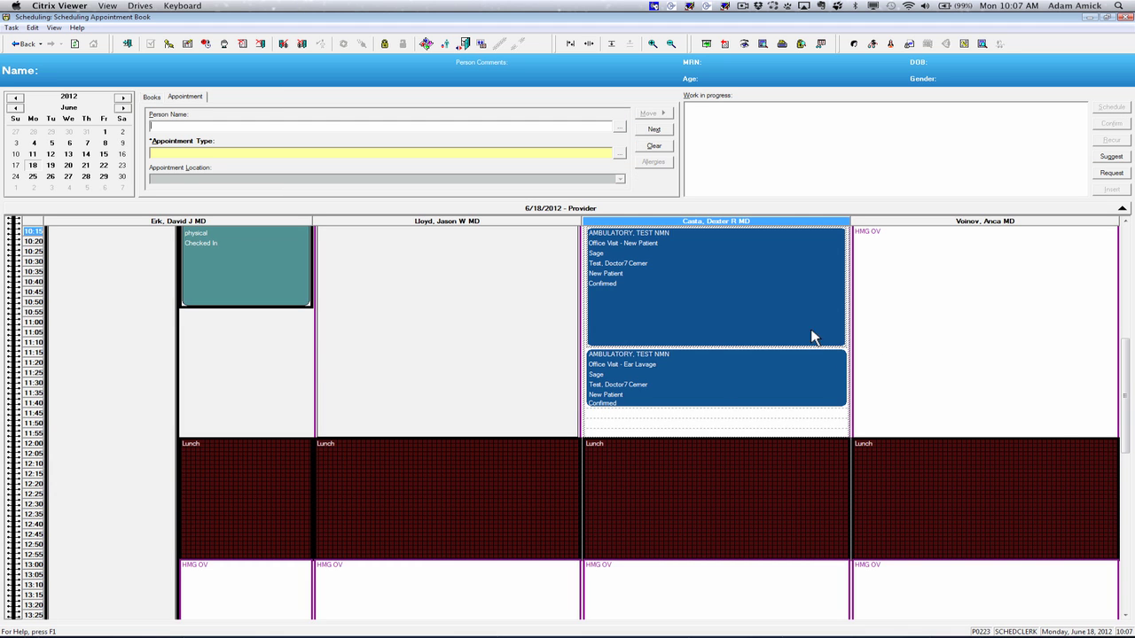